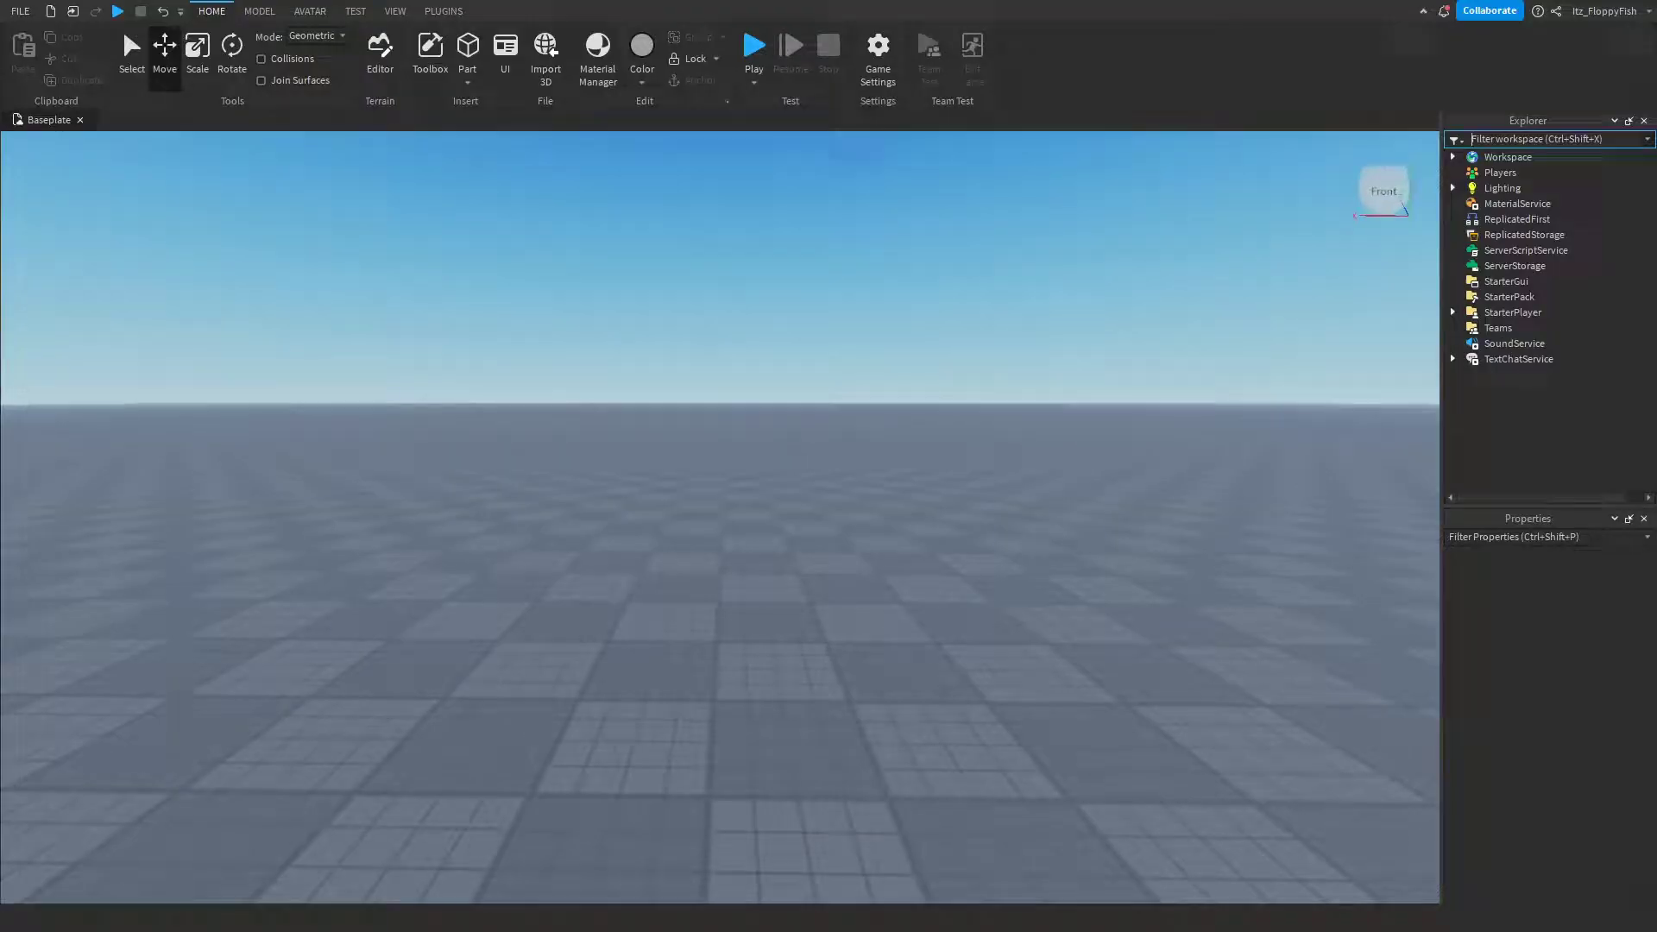
Step: Insert a new block part onto the baseplate
left_click(396, 11)
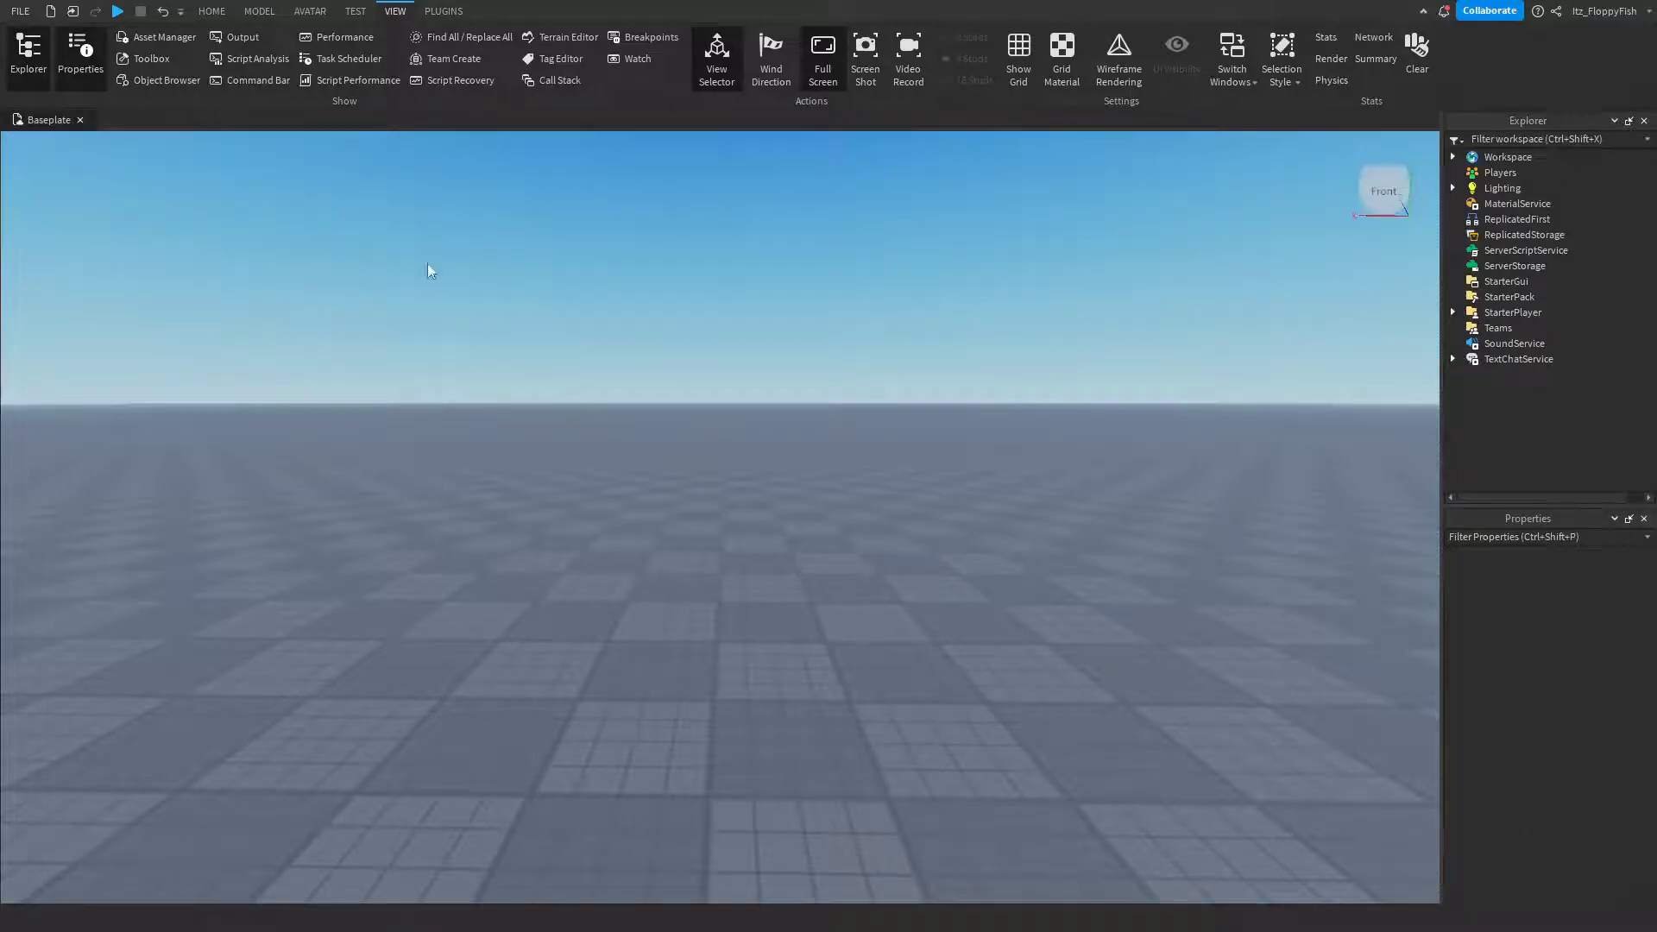
left_click(211, 11)
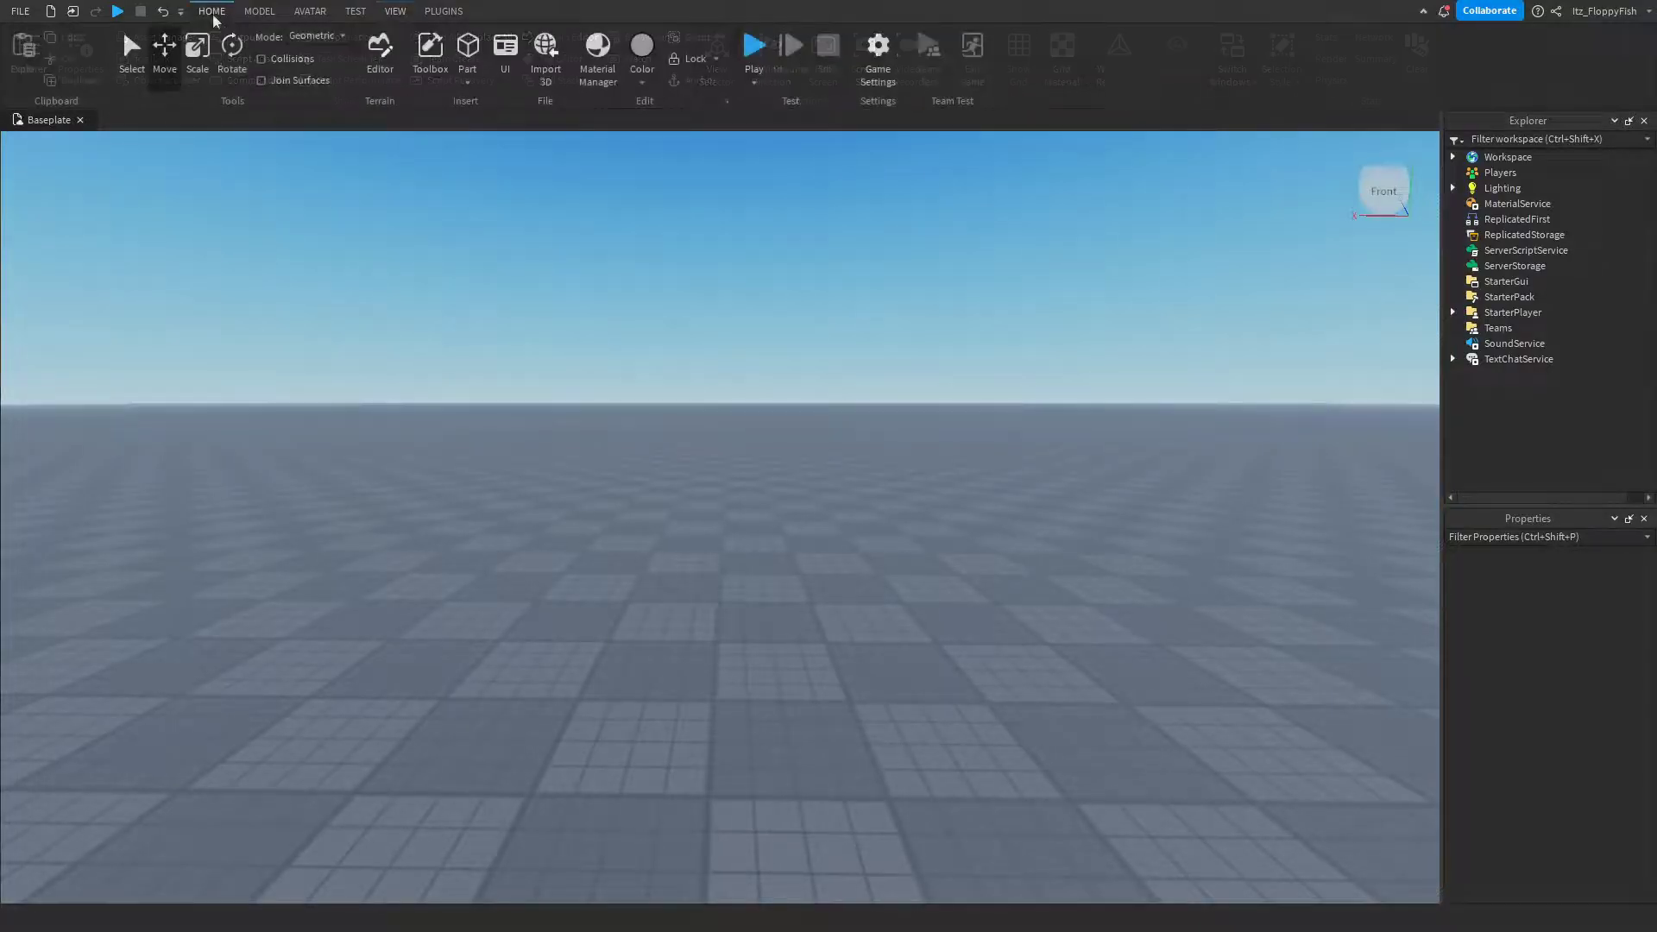
left_click(467, 47)
right_click_drag(799, 388, 800, 386)
key("w")
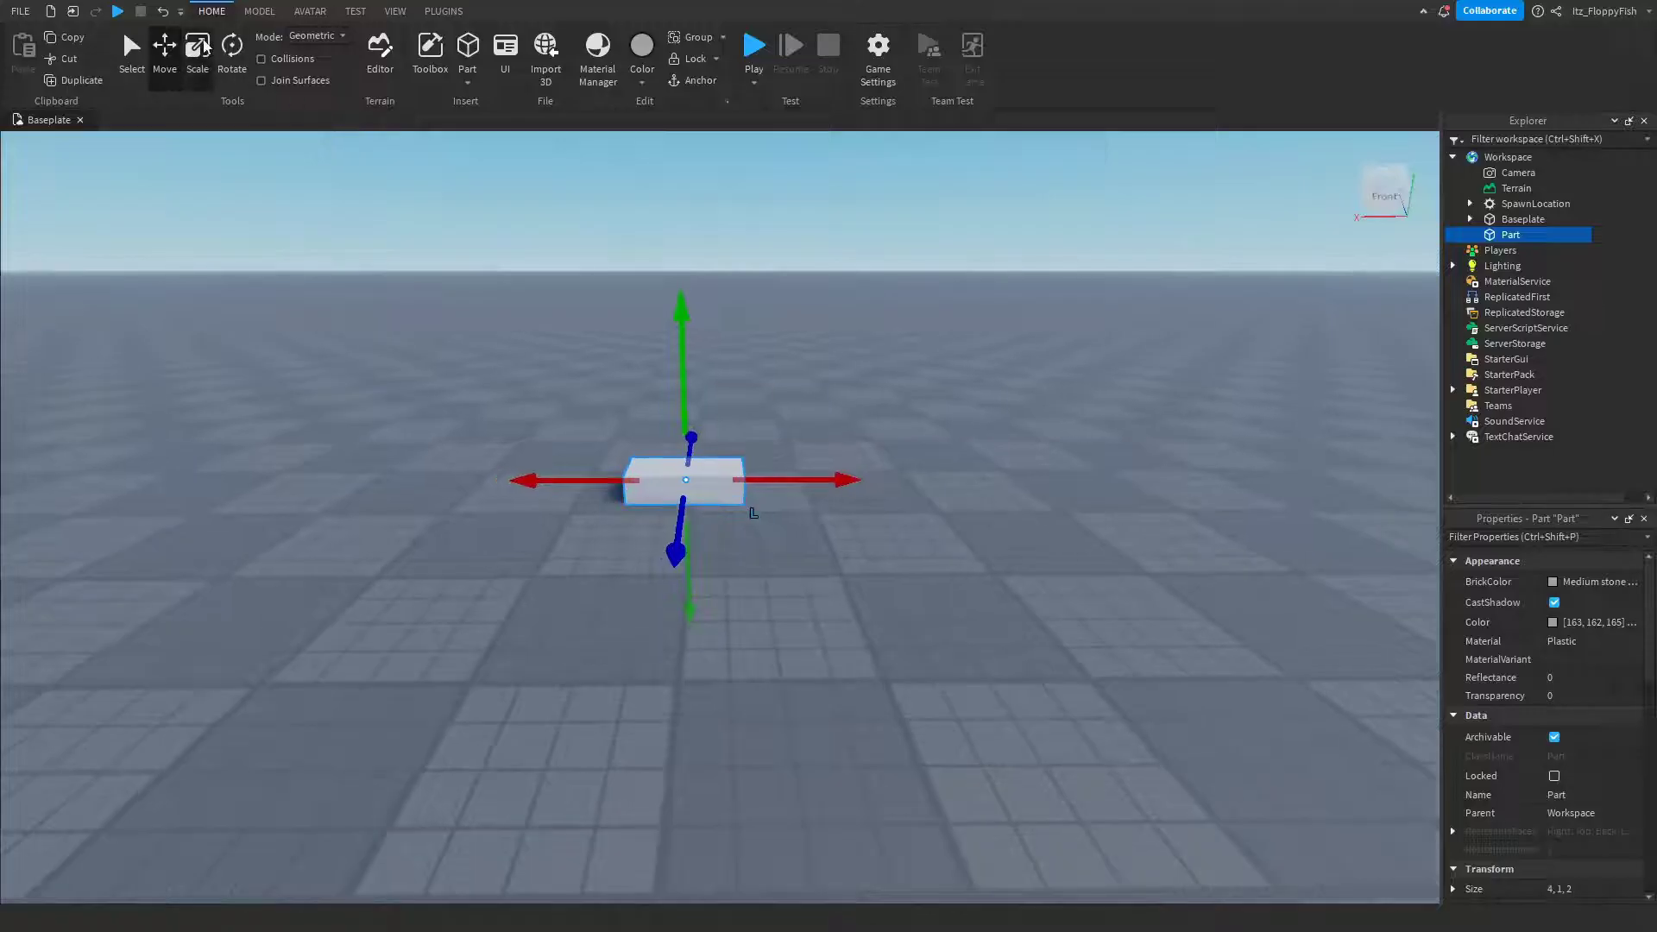
Step: Scale the part into a flat, nearly square plate of about 6.8 × 0.6 × 7.3 studs
left_click(198, 57)
right_click_drag(710, 323, 709, 323)
left_click_drag(671, 399, 480, 406)
right_click_drag(480, 407, 656, 532)
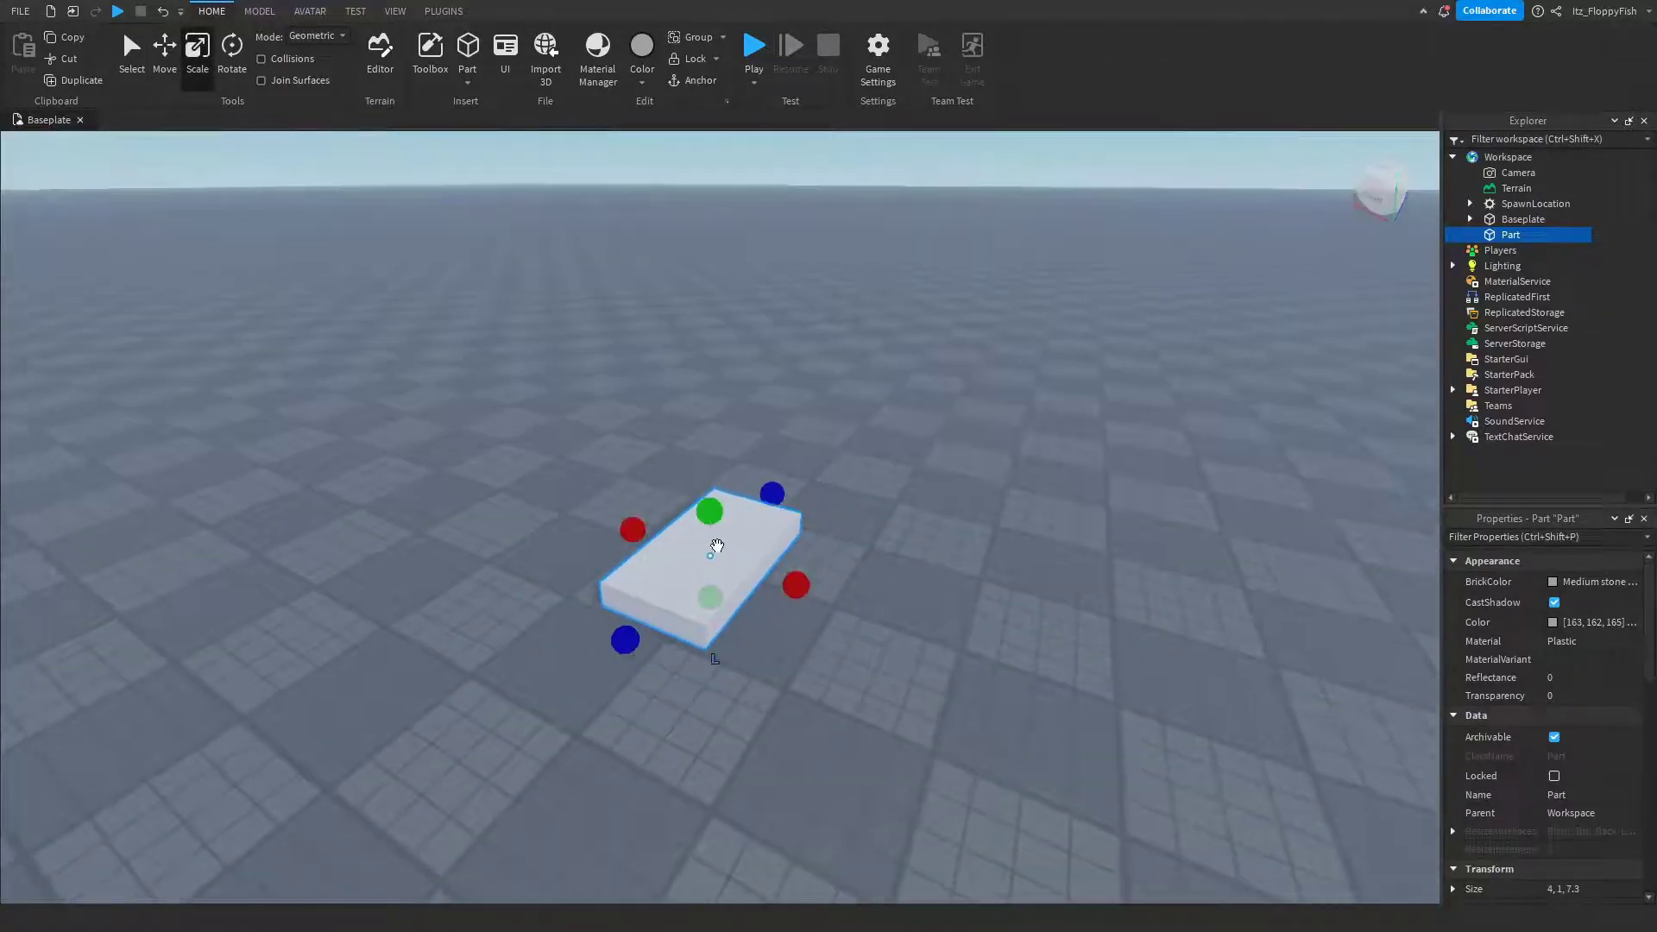
left_click_drag(713, 511, 713, 521)
right_click_drag(713, 521, 759, 561)
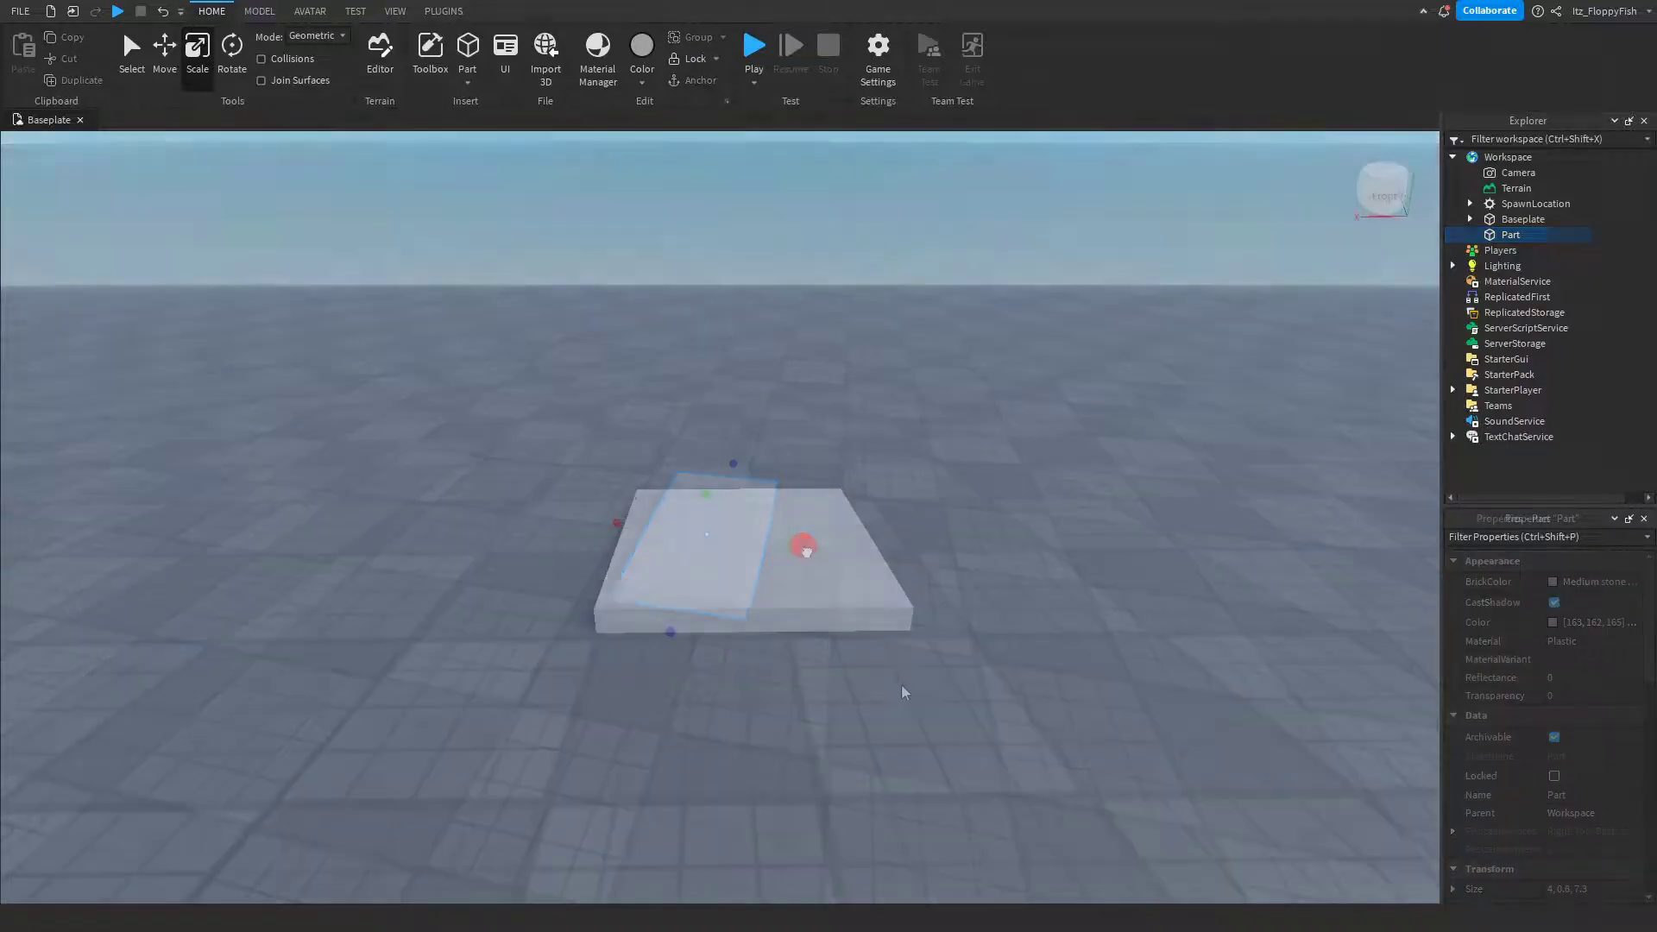
Step: Anchor the flat plate part so it stays fixed in place
left_click(848, 595)
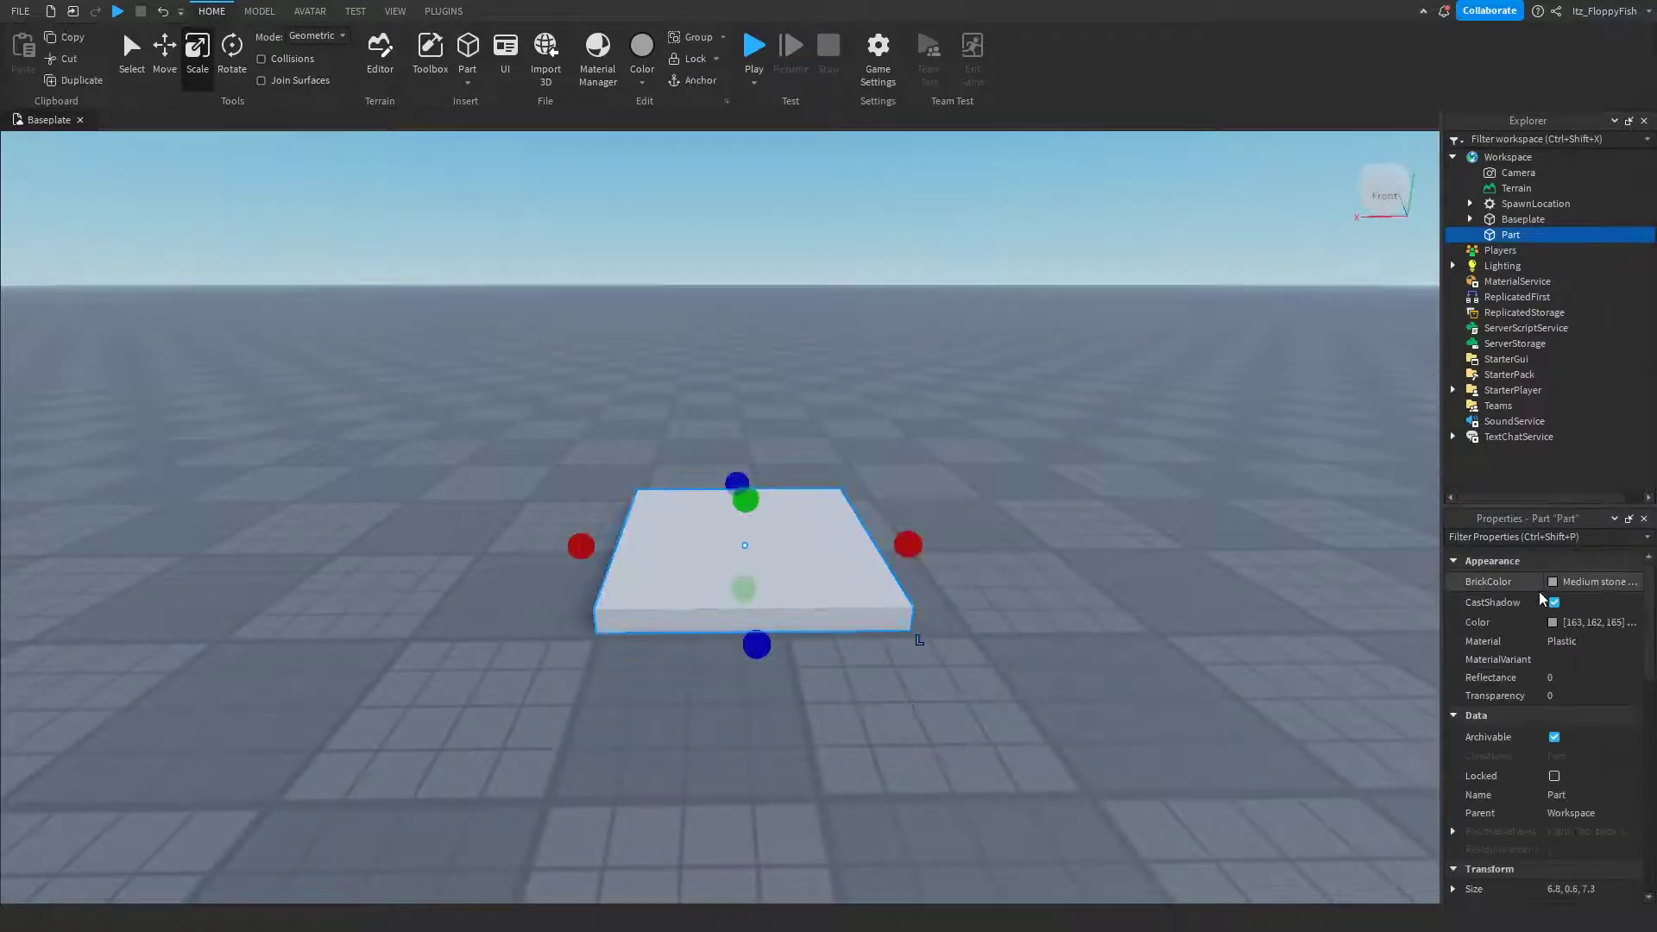
scroll(1541, 604, "down", 3)
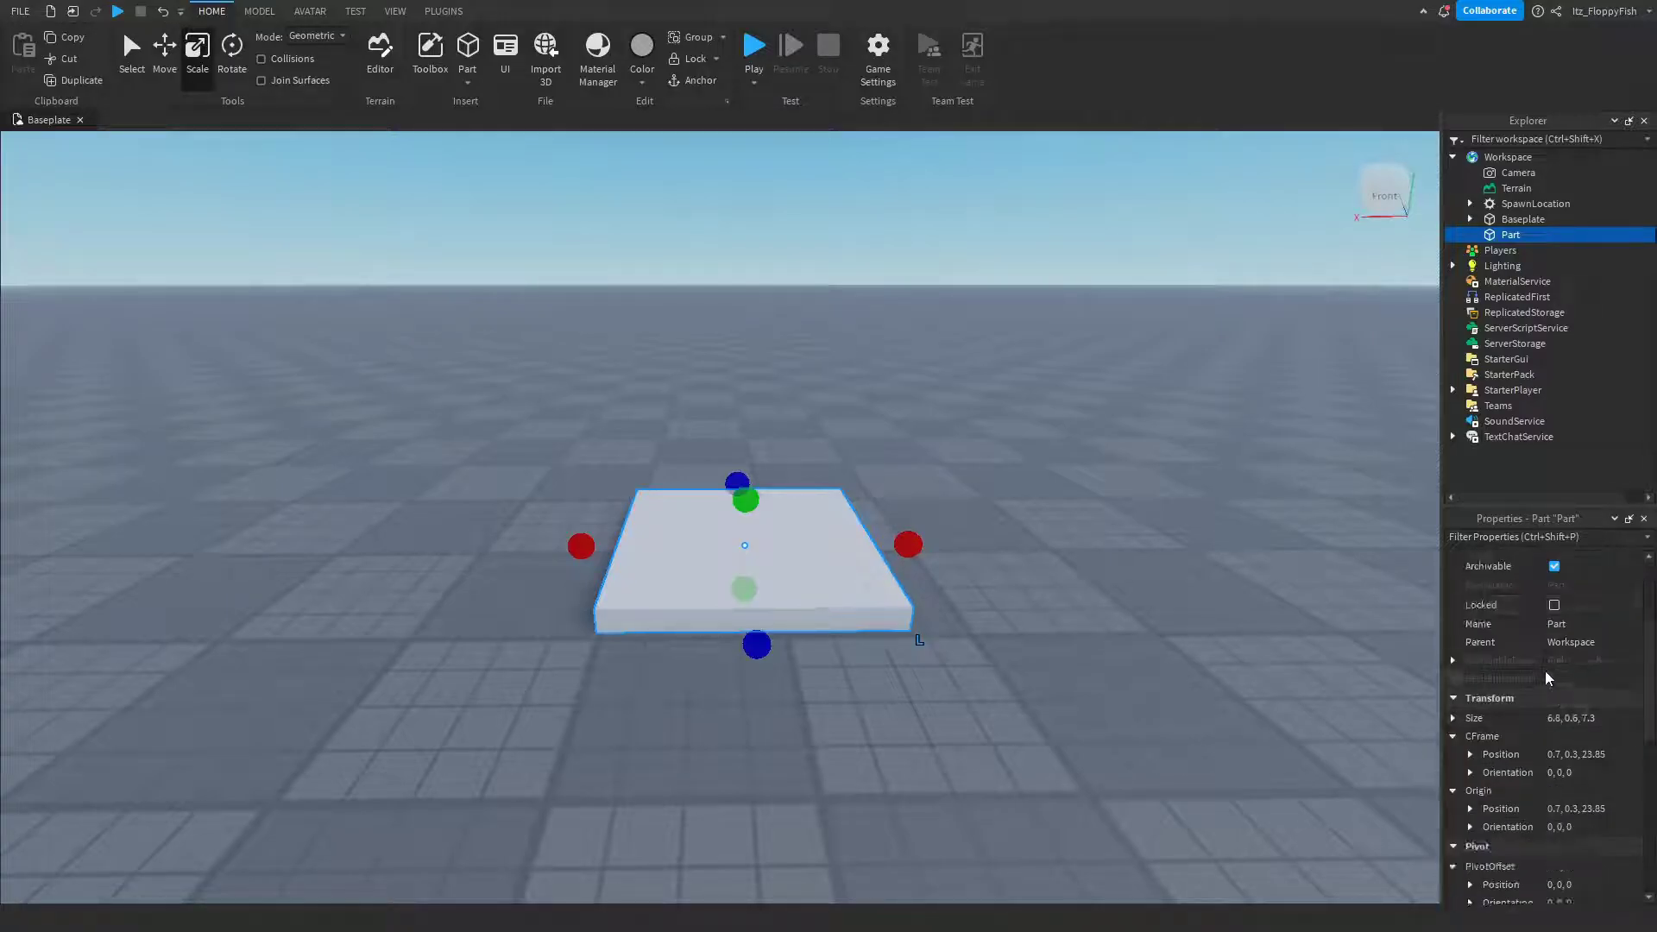
scroll(1545, 673, "up", 3)
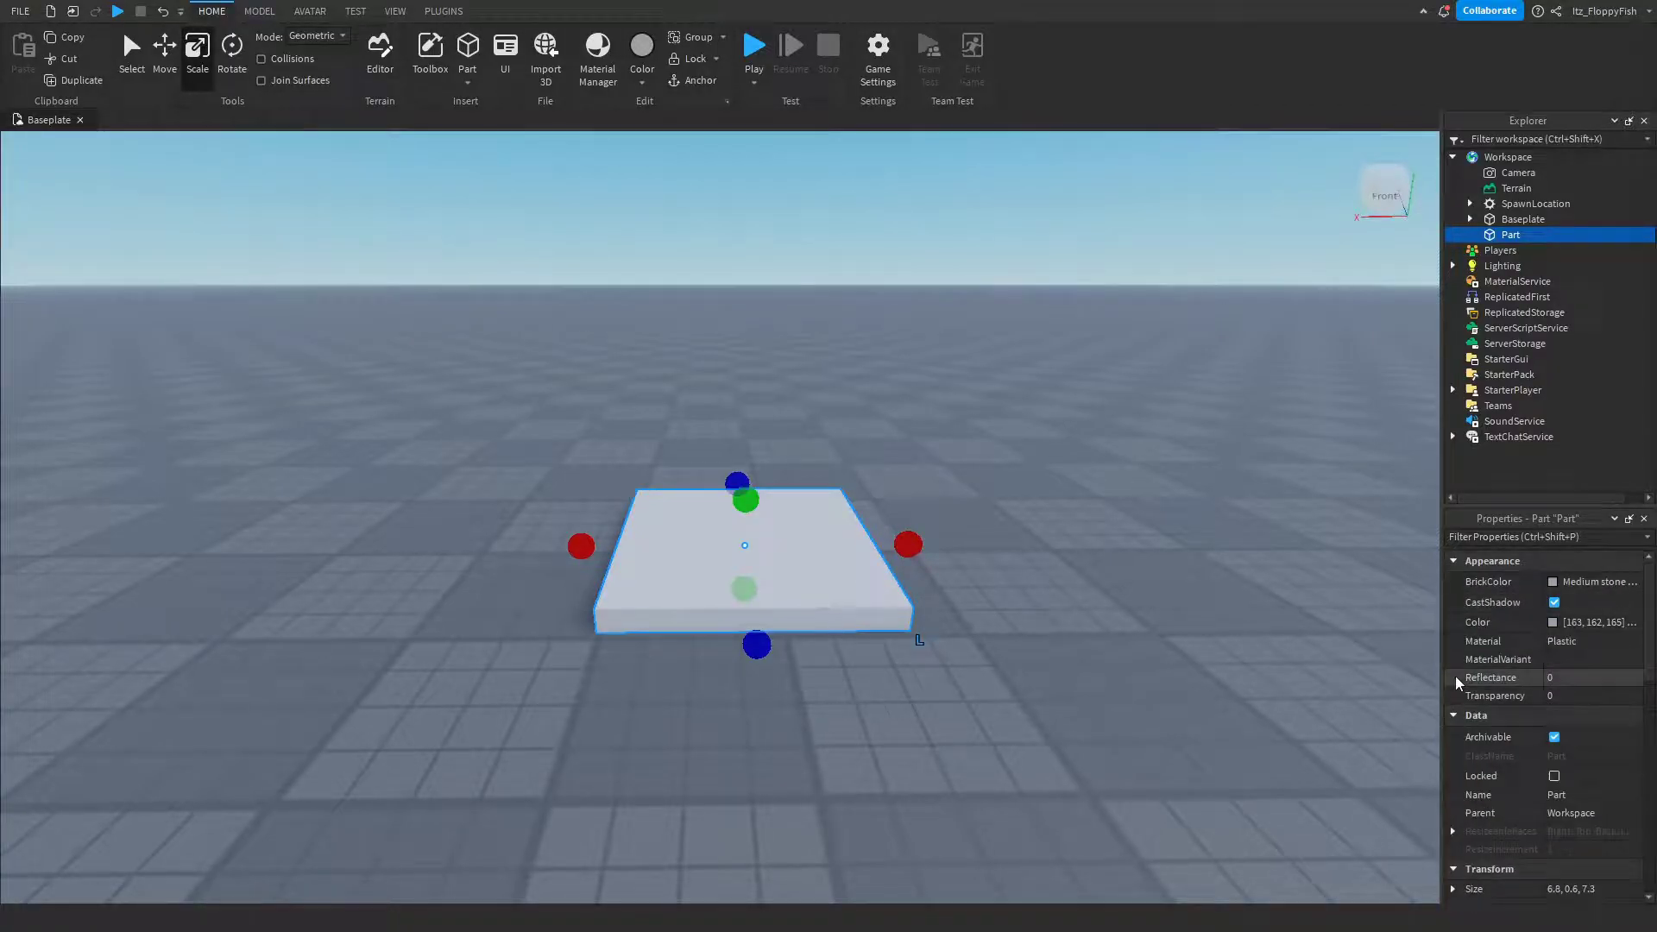
left_click(687, 80)
left_click(901, 440)
right_click_drag(905, 447, 904, 447)
left_click(858, 612)
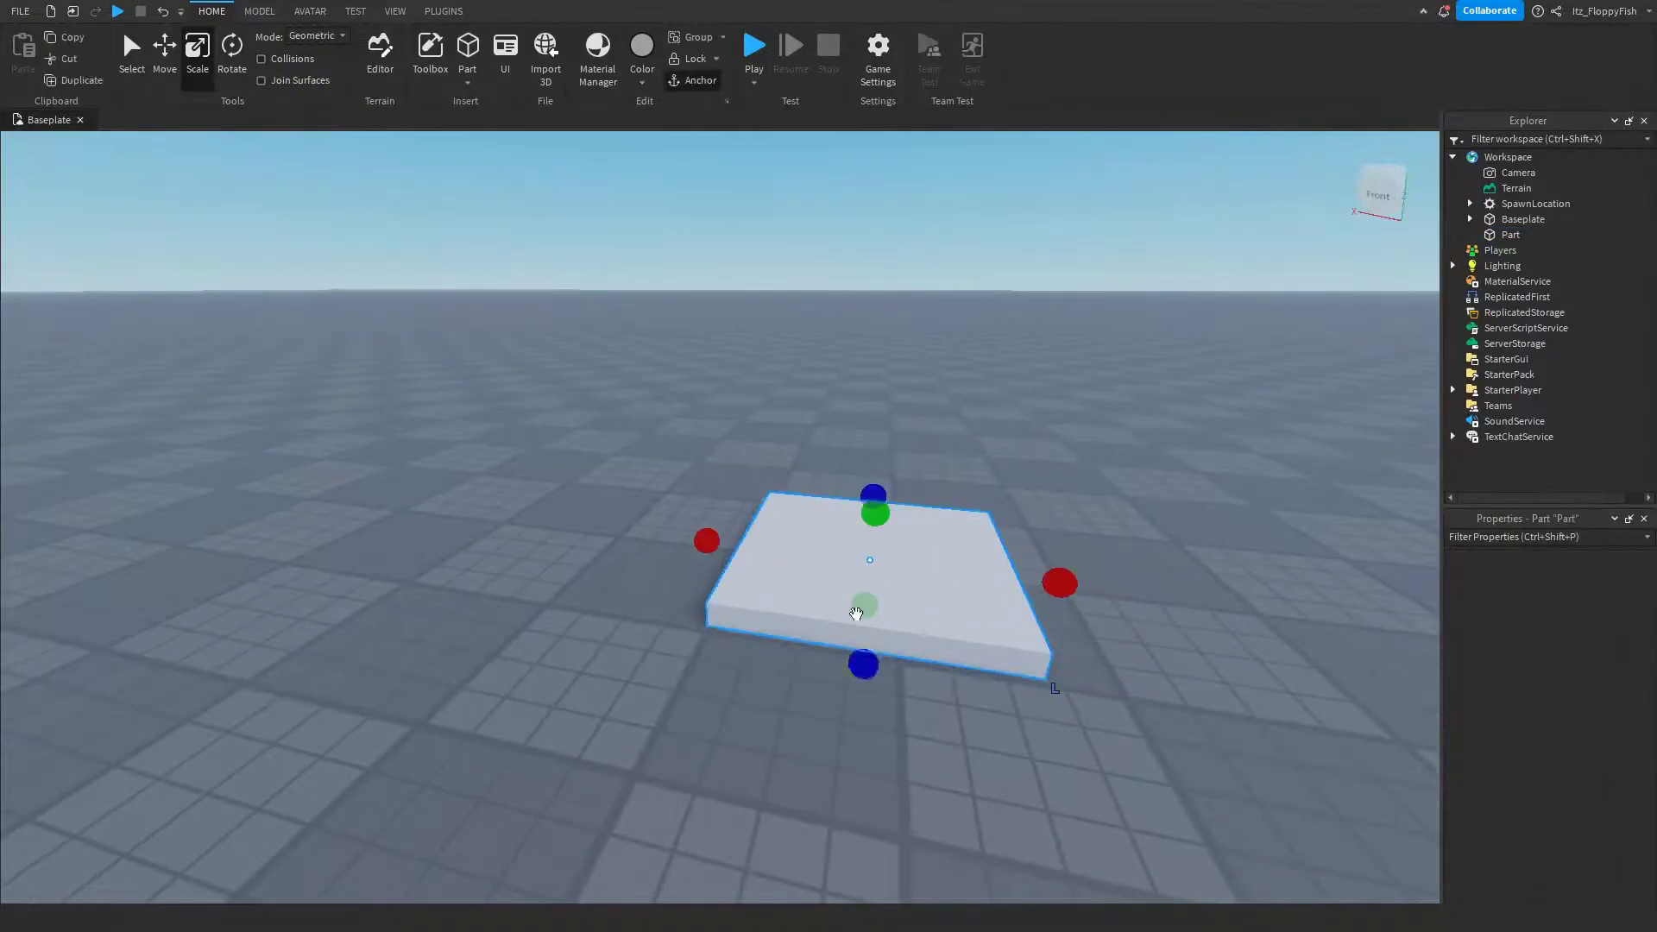
right_click_drag(695, 745, 695, 745)
right_click_drag(804, 671, 804, 592)
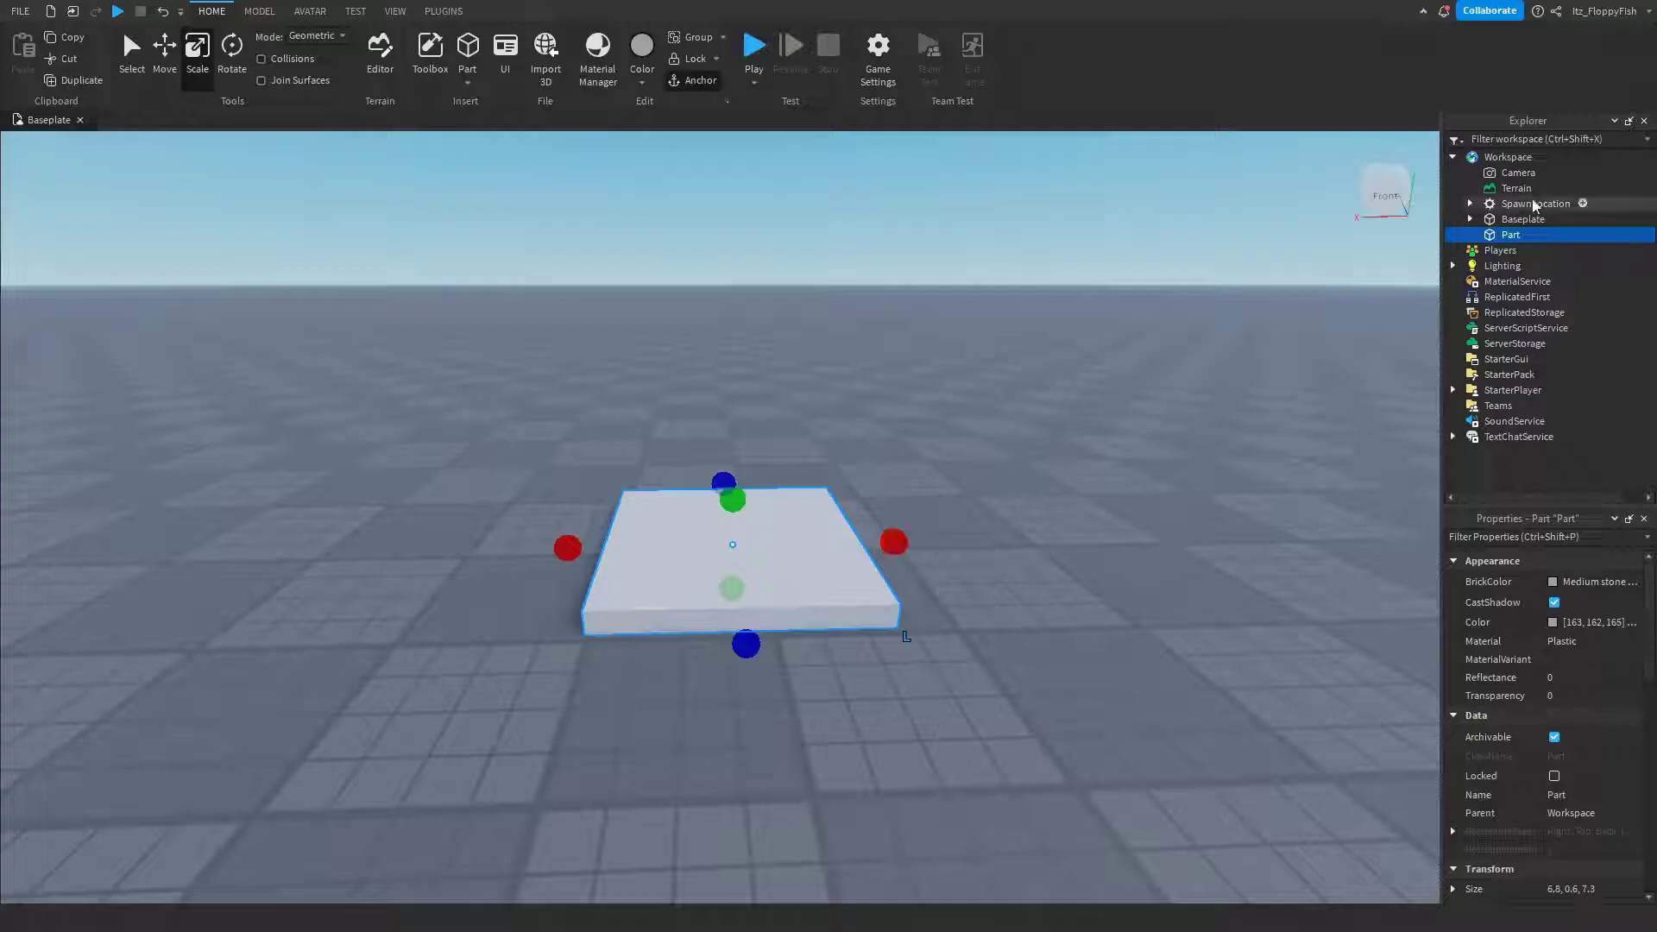
Step: Add a new Script inside the plate part and close its editor
mouse_move(1521, 240)
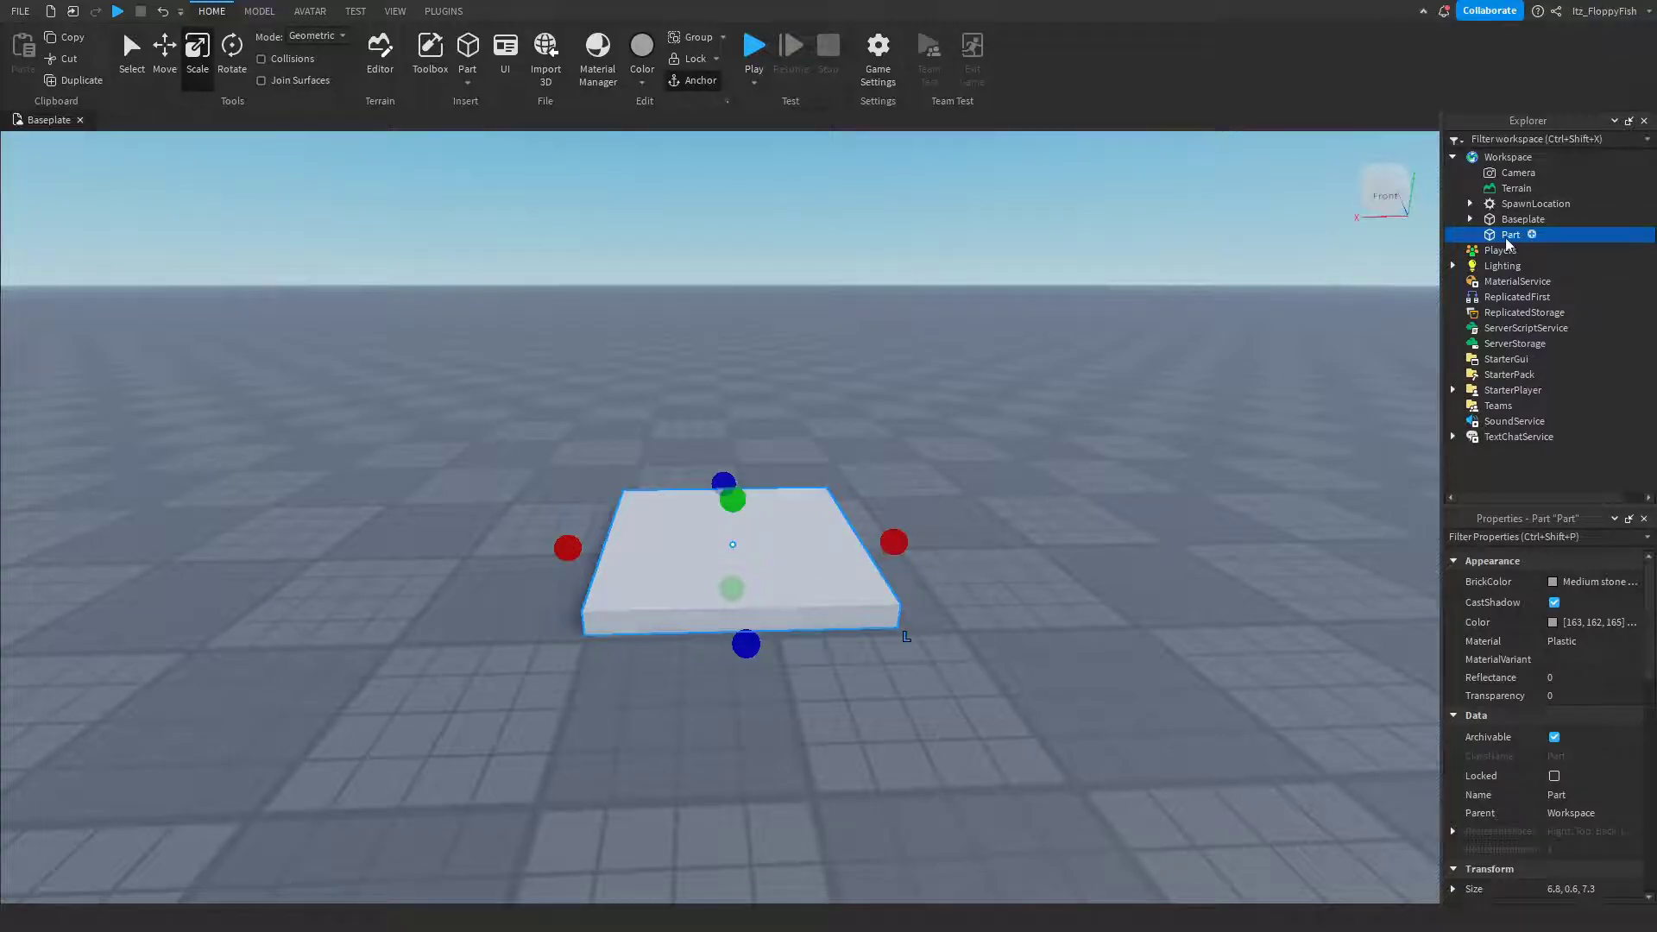
left_click(1533, 241)
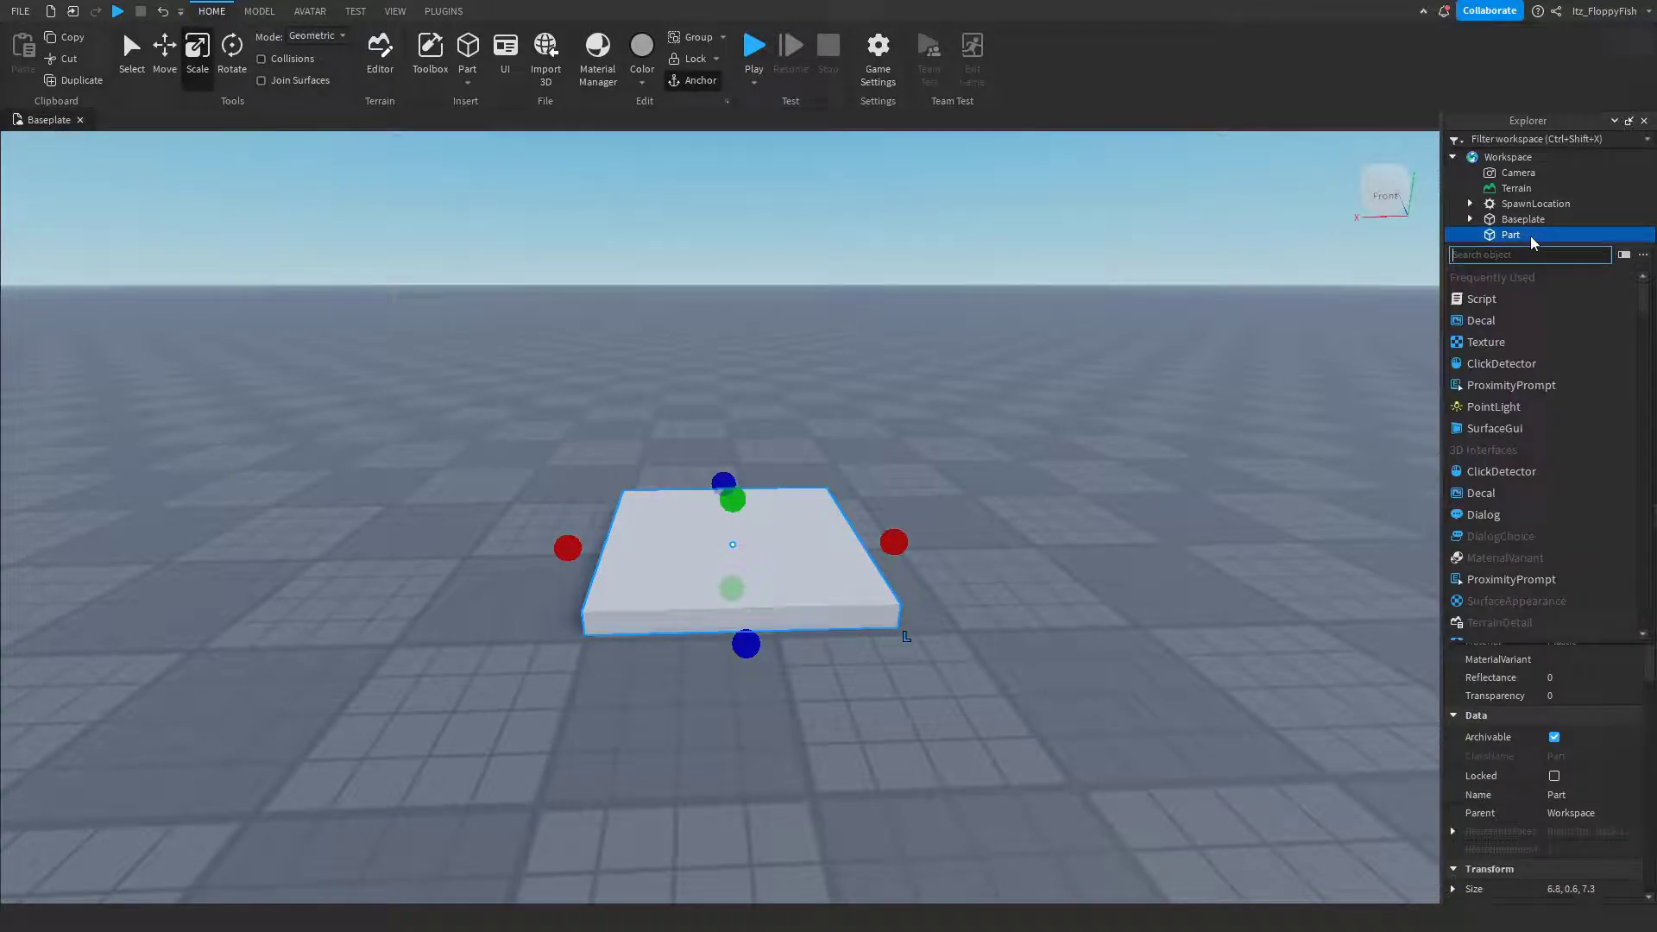
left_click(1529, 302)
scroll(880, 326, "up", 4, "ctrl")
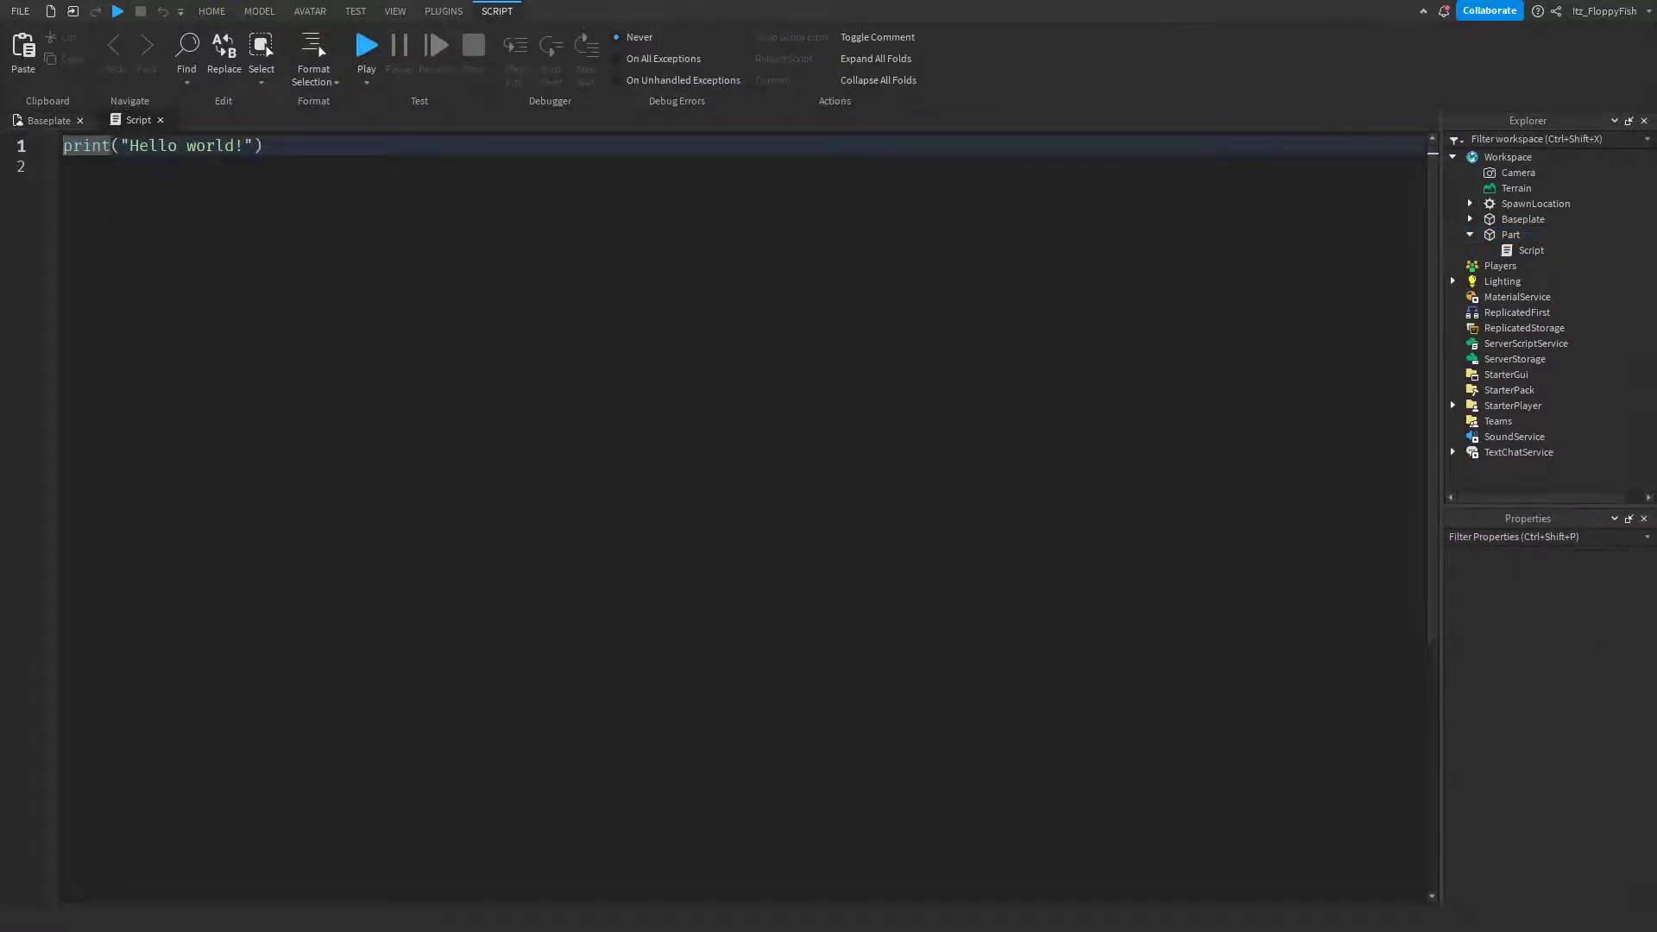
left_click(161, 120)
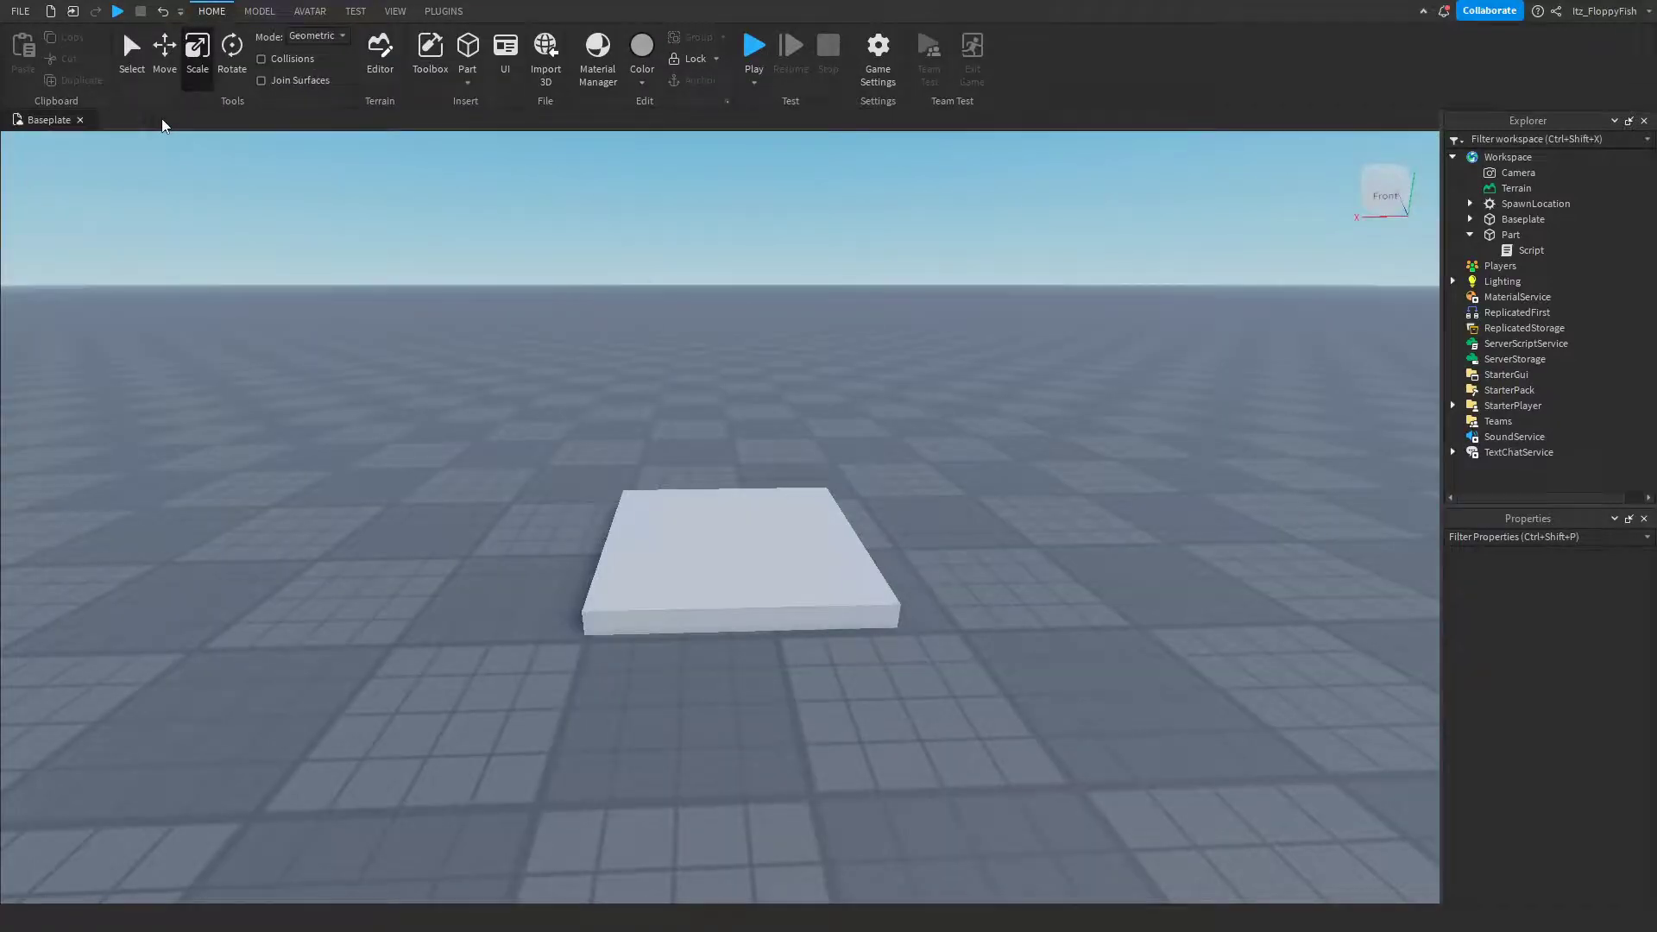
Step: Search the Toolbox models for "Sword" and insert the Roblox Sword into the workspace without putting it in the StarterPack
left_click(430, 54)
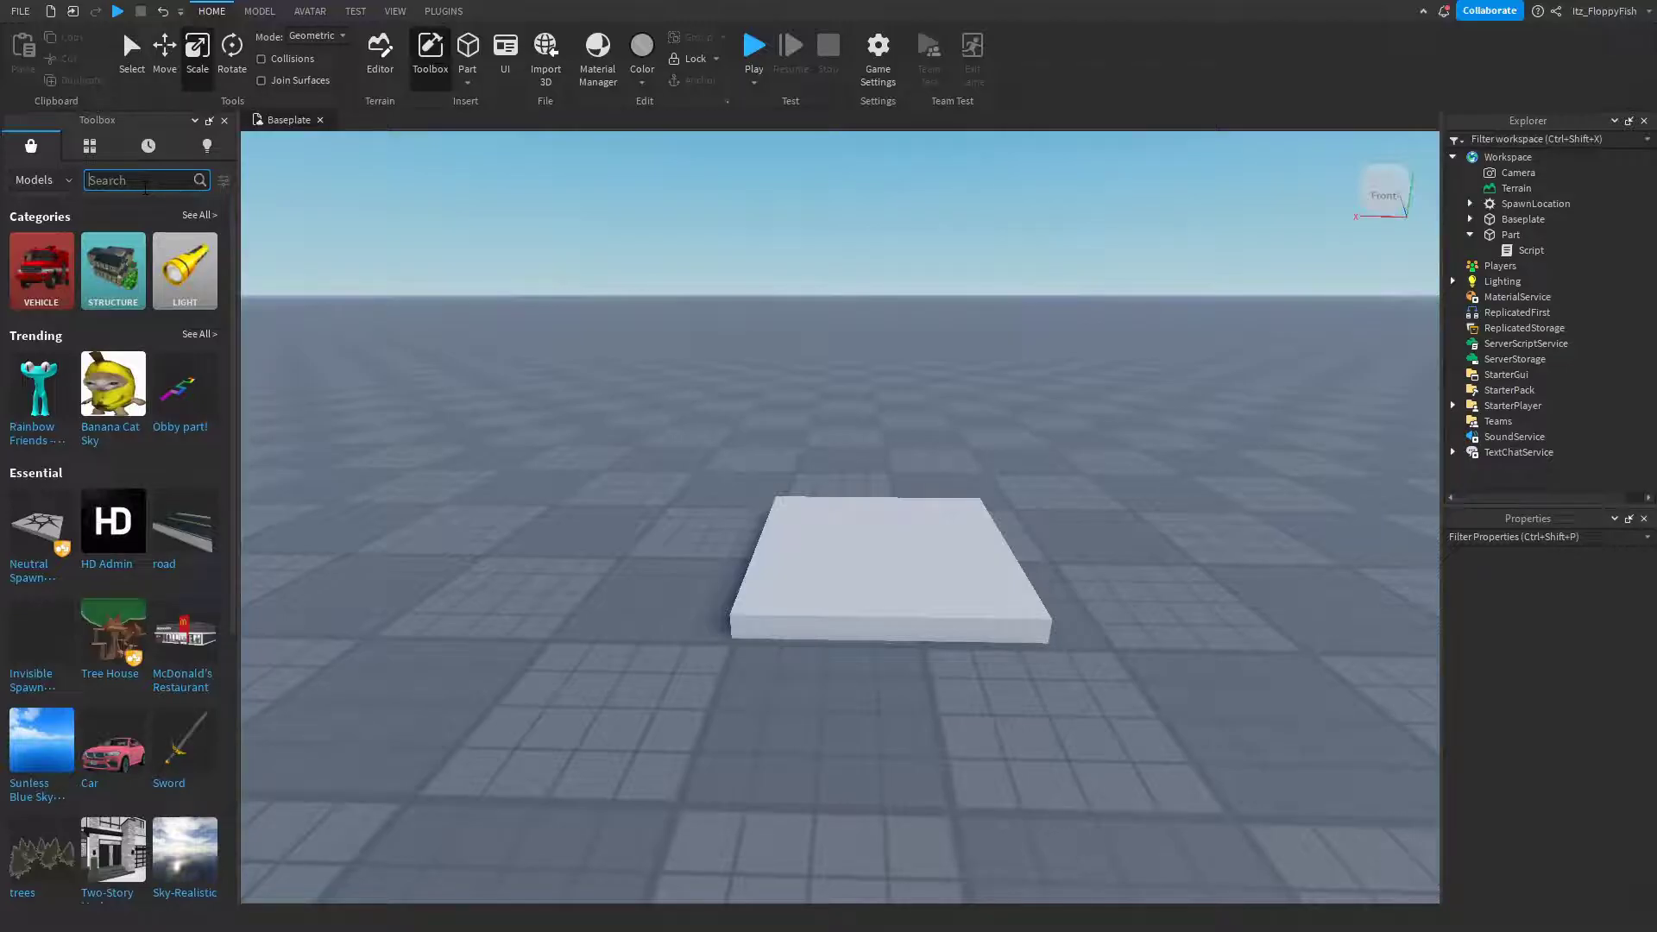
type("Sword")
key("Return")
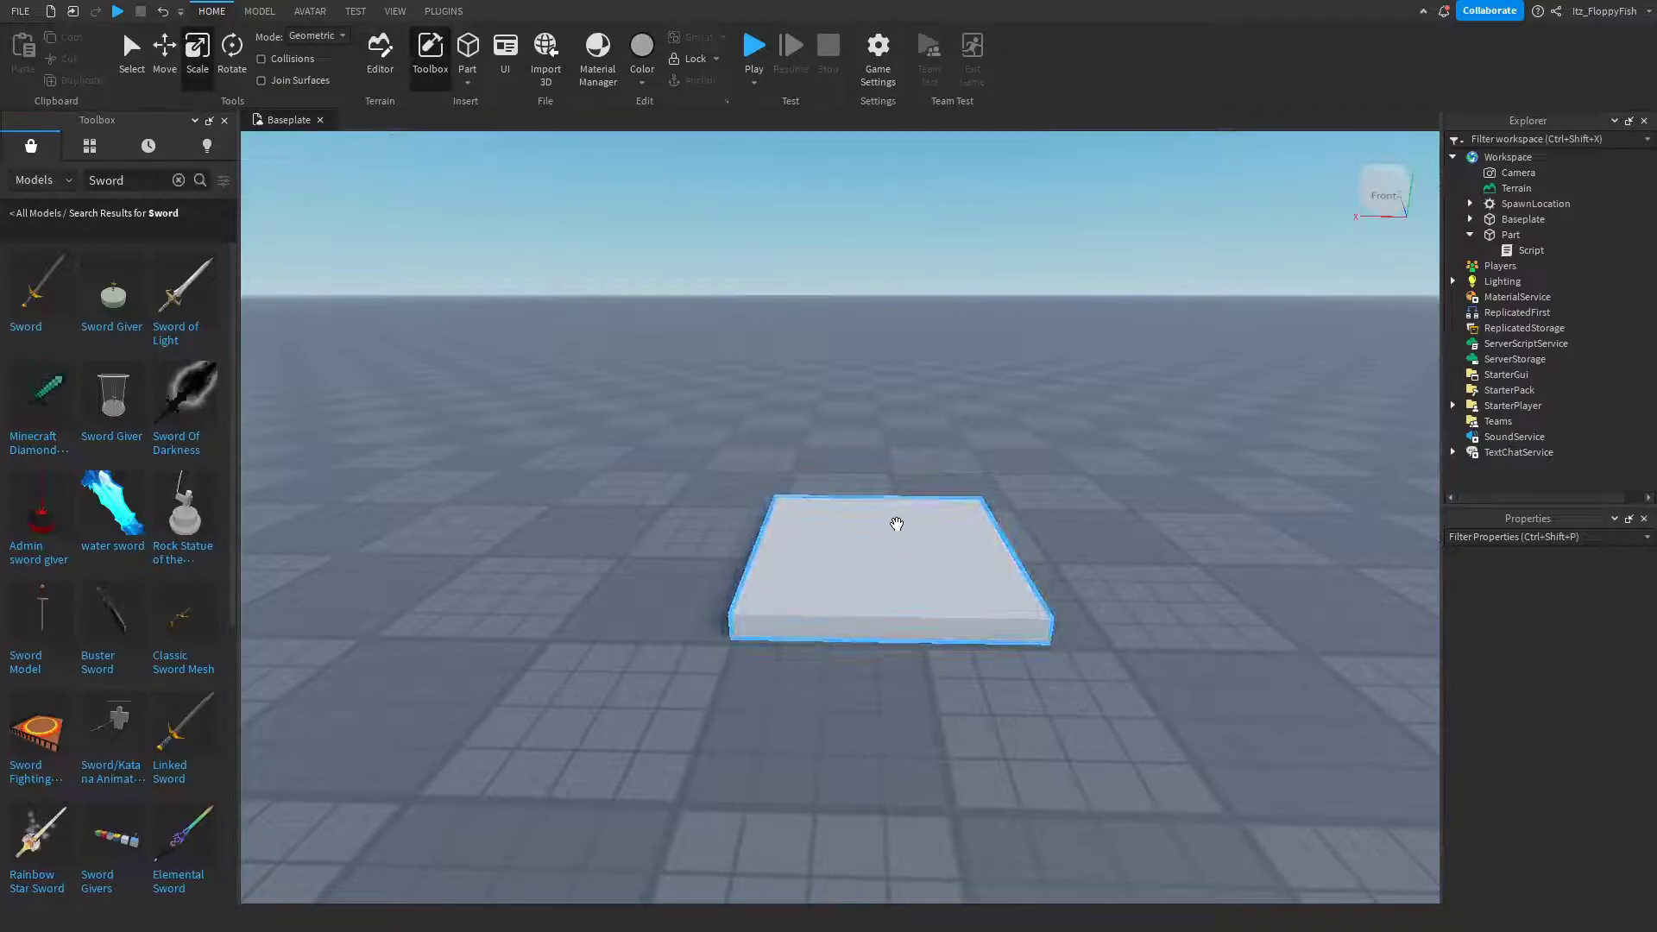
mouse_move(31, 288)
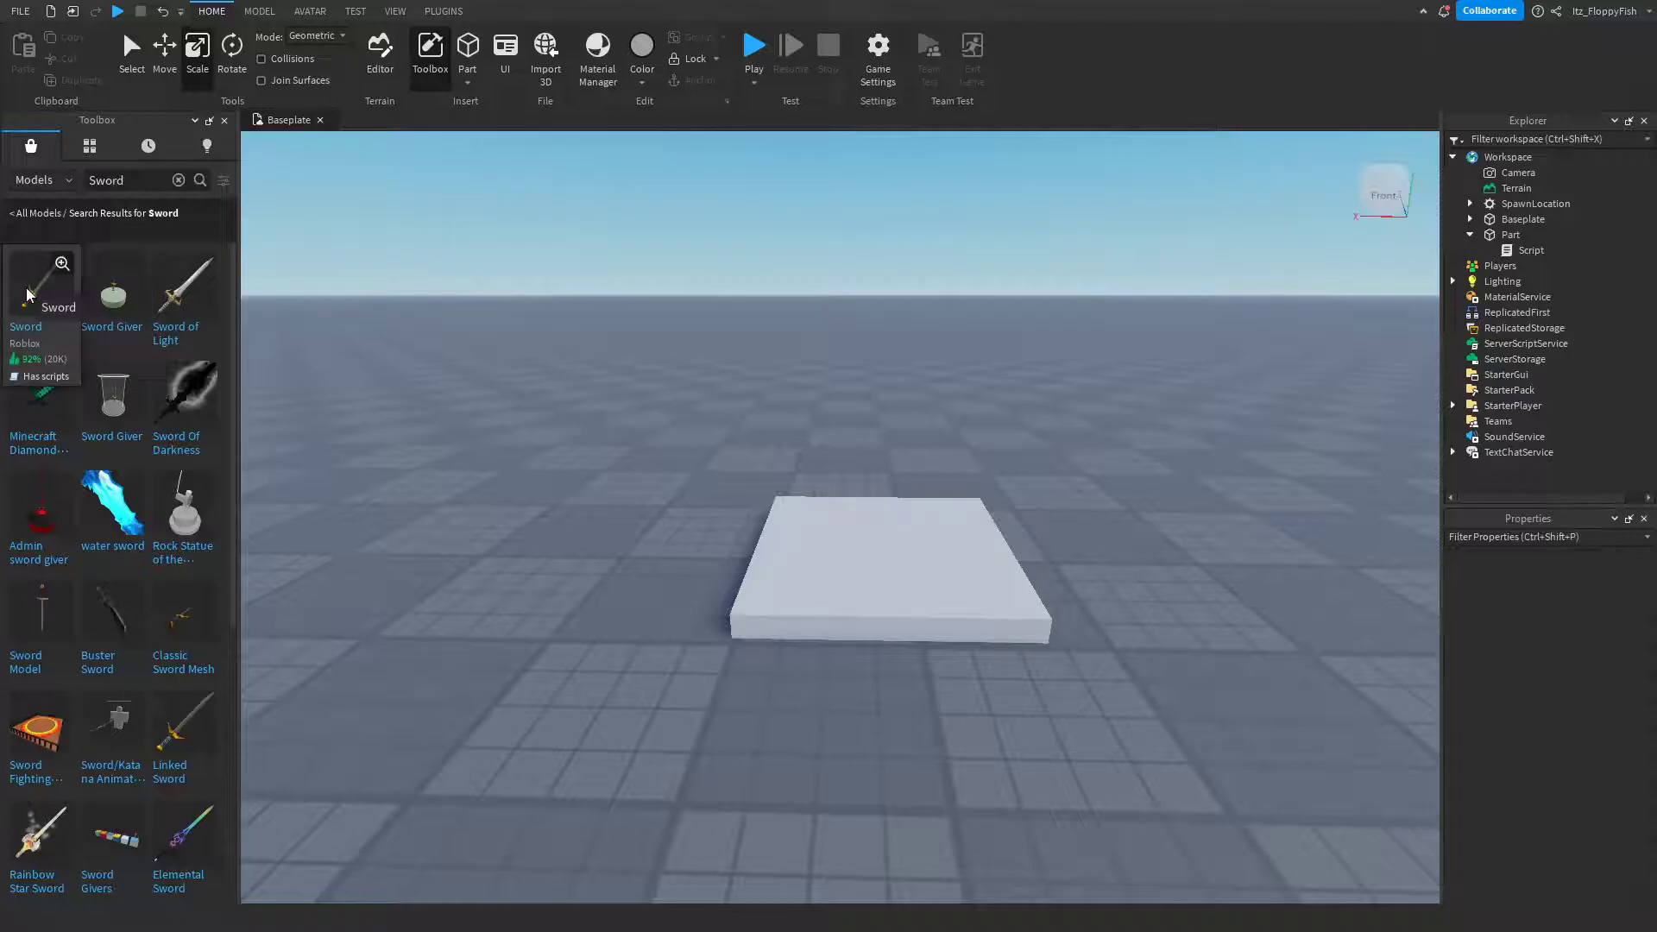
left_click(73, 311)
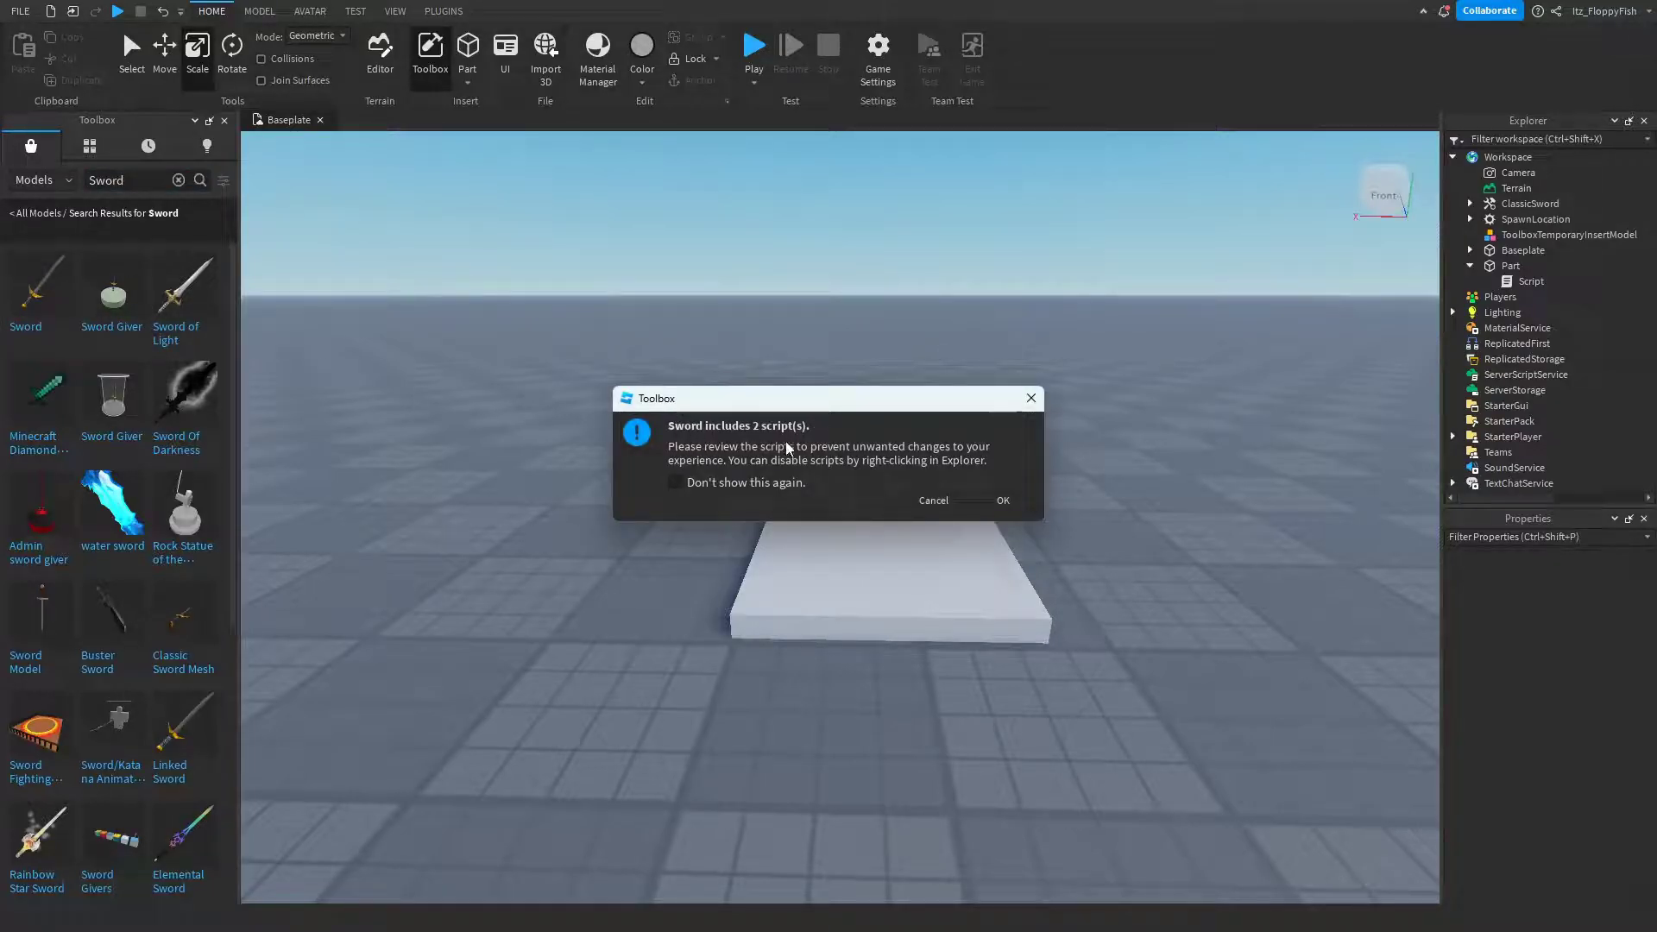
left_click(1011, 502)
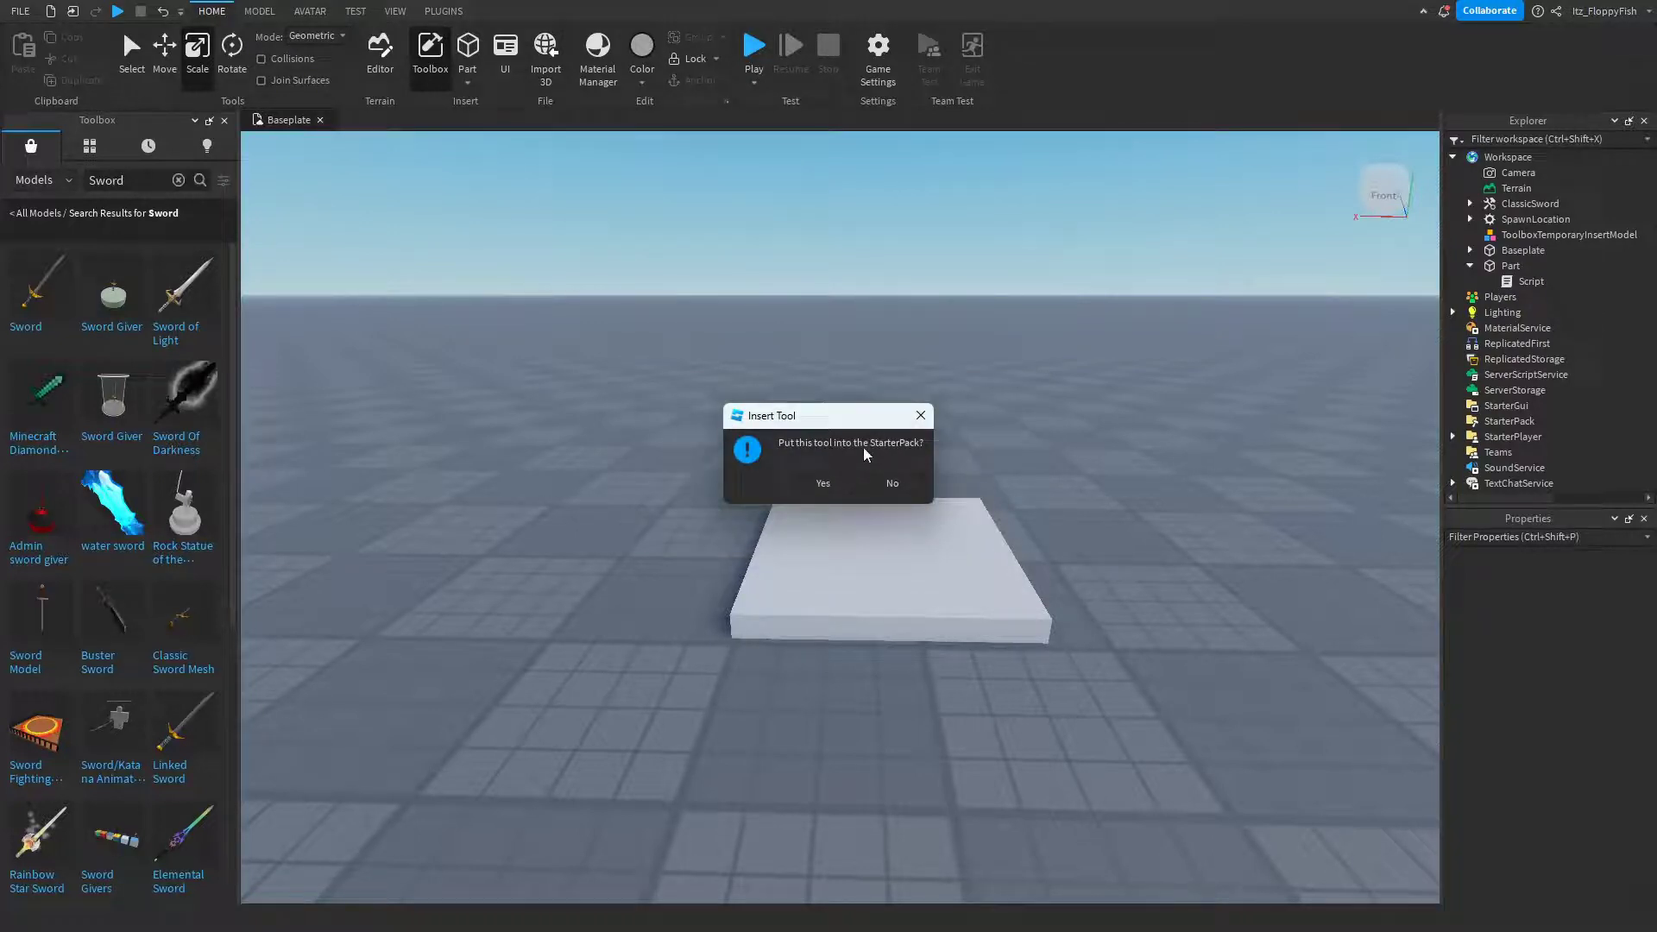
left_click(894, 483)
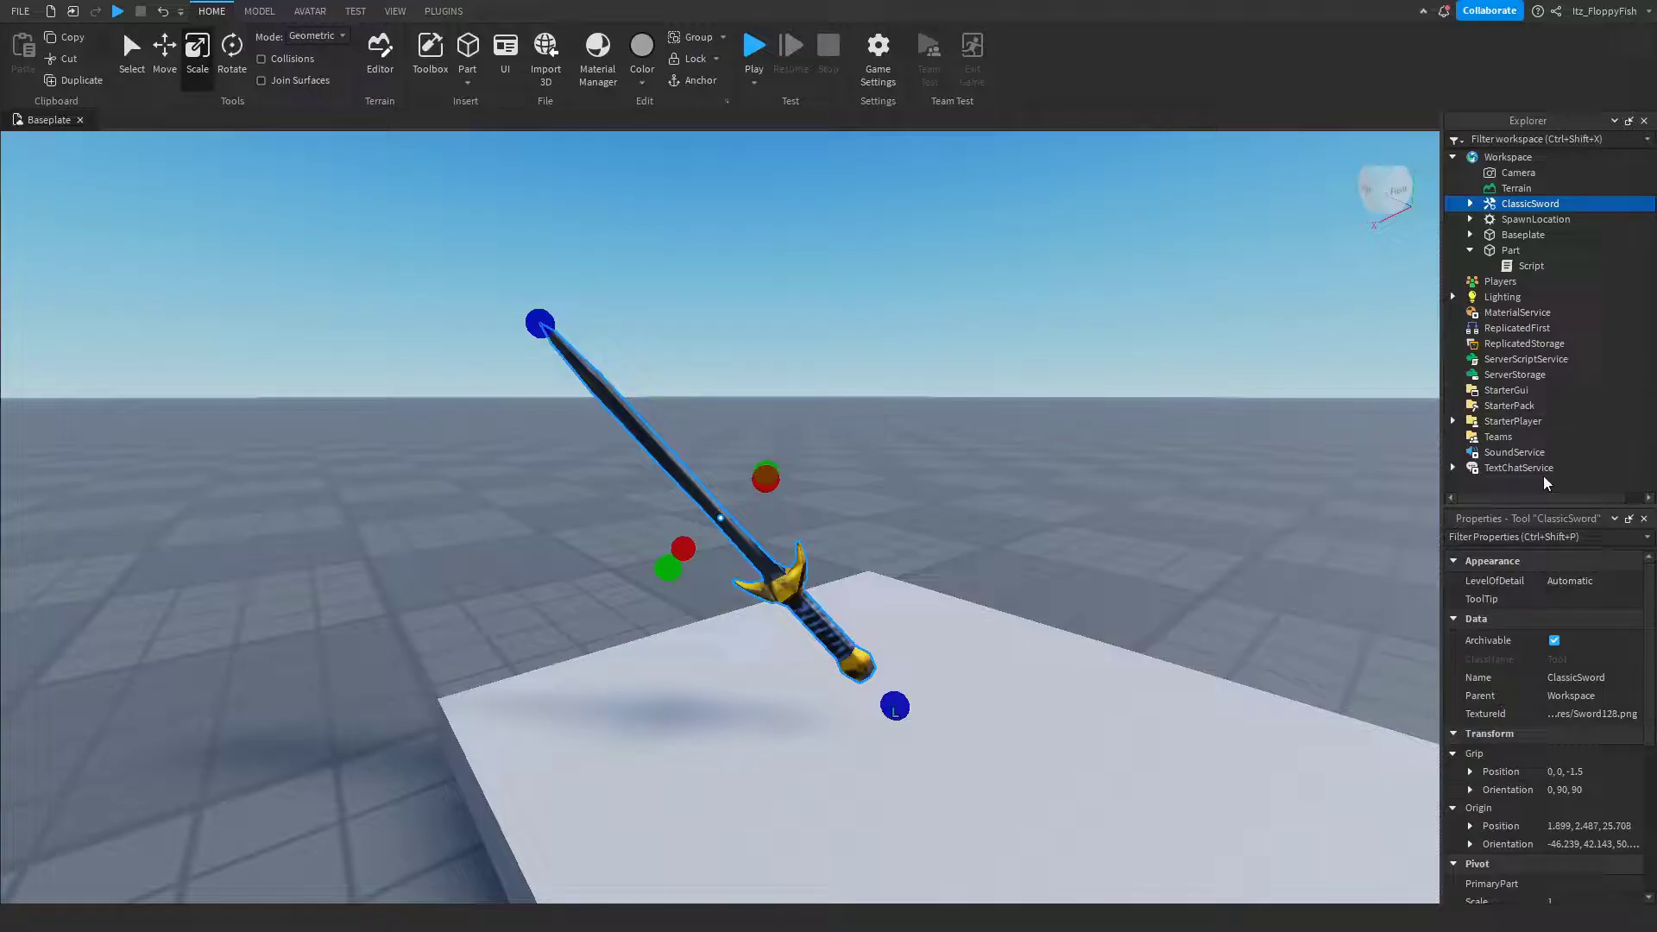
Step: Move the ClassicSword tool from Workspace into ServerStorage
left_click(1573, 695)
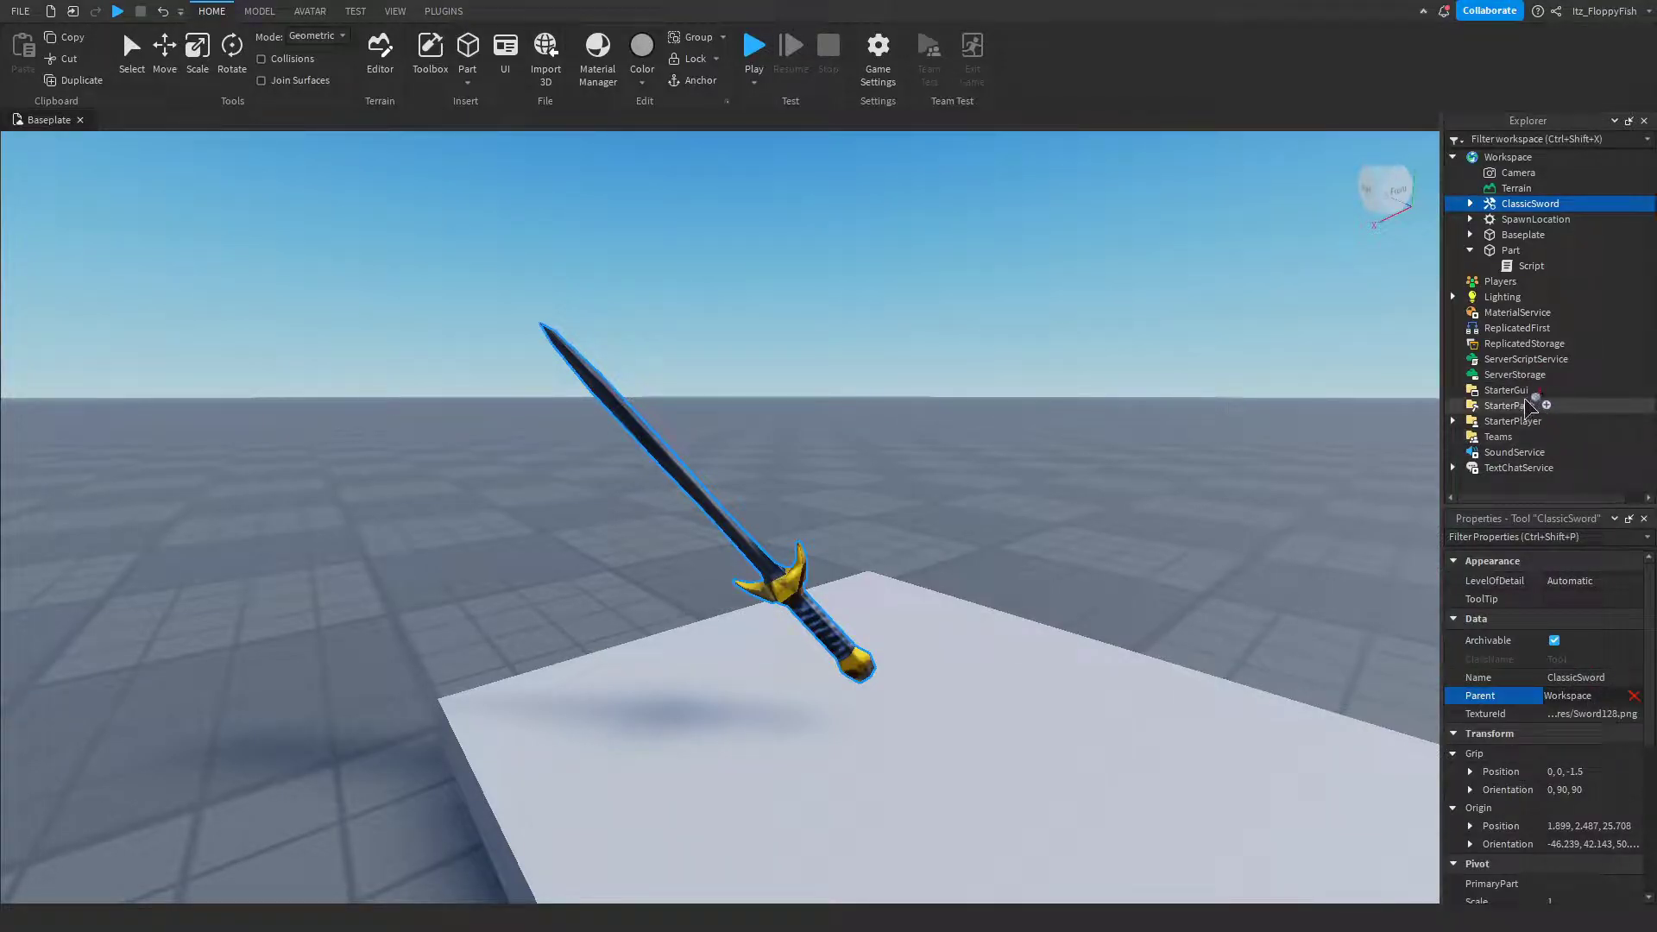
left_click_drag(1524, 404, 1519, 382)
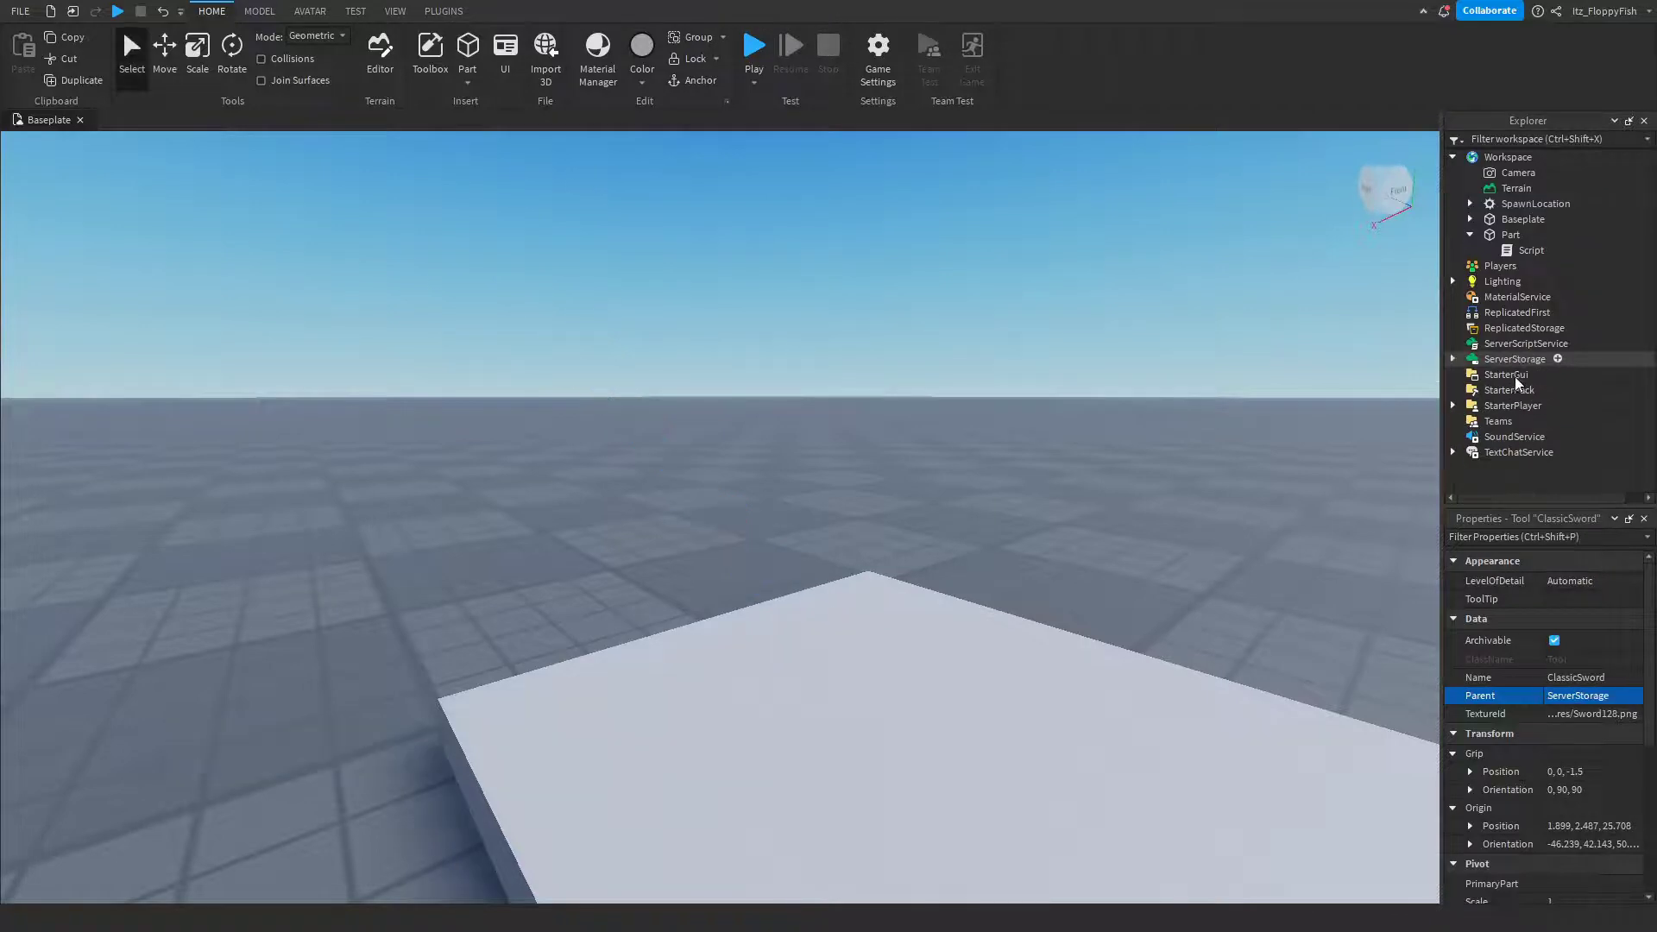
left_click(1133, 339)
right_click_drag(1133, 339, 1133, 339)
key("s")
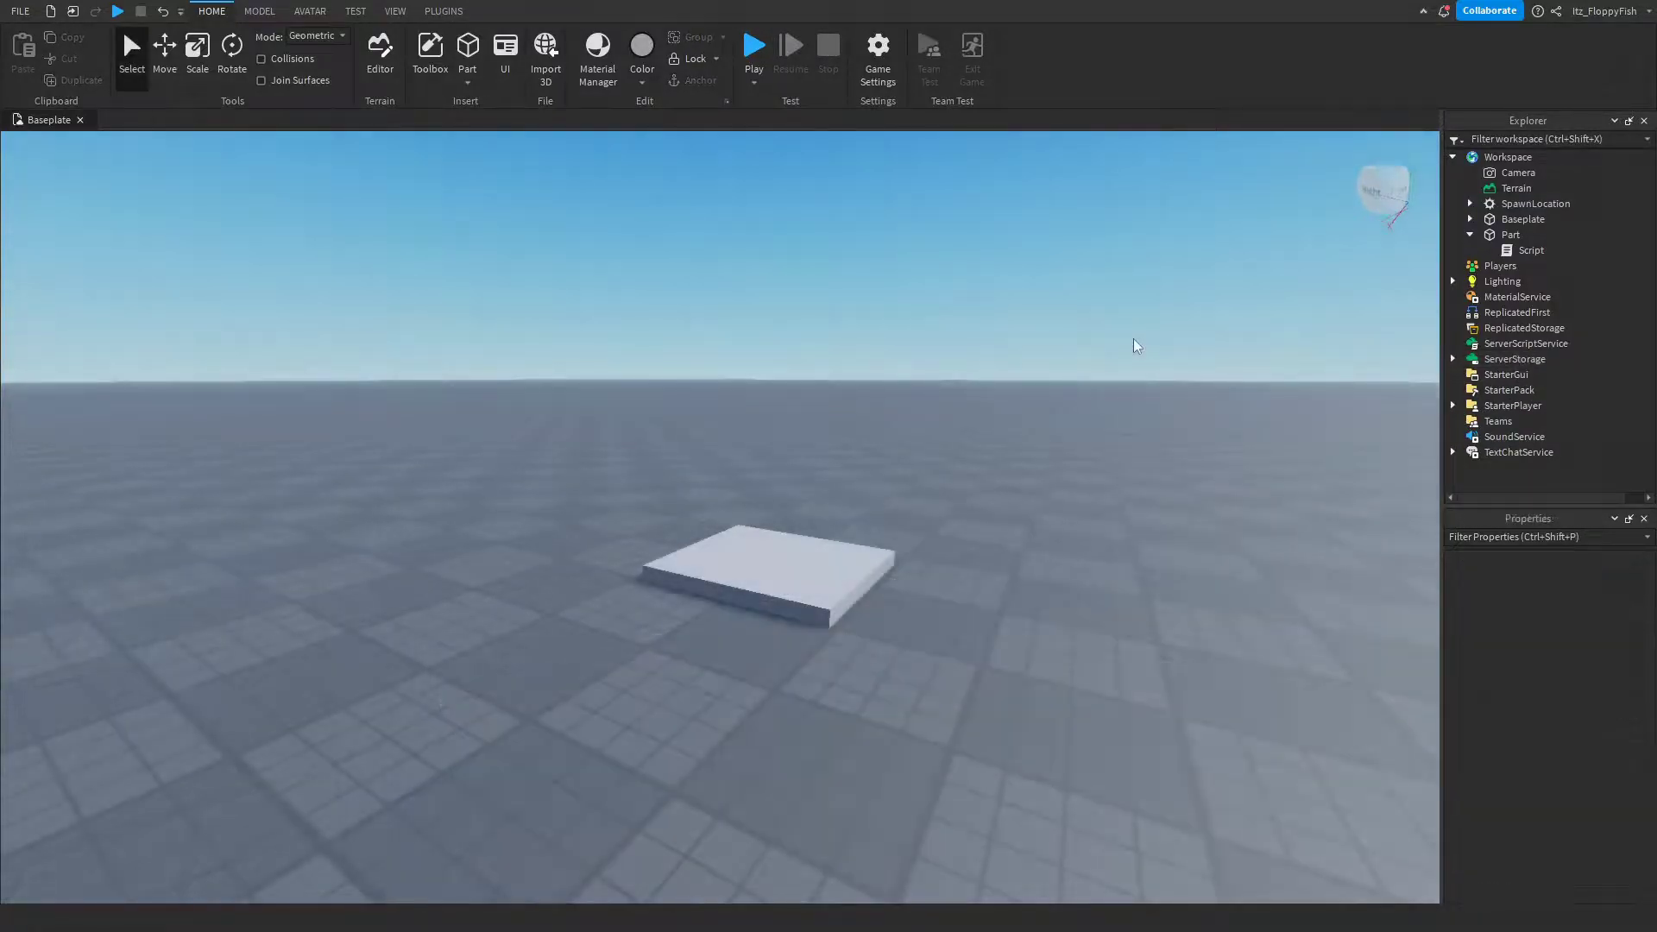
right_click_drag(1134, 340, 1113, 332)
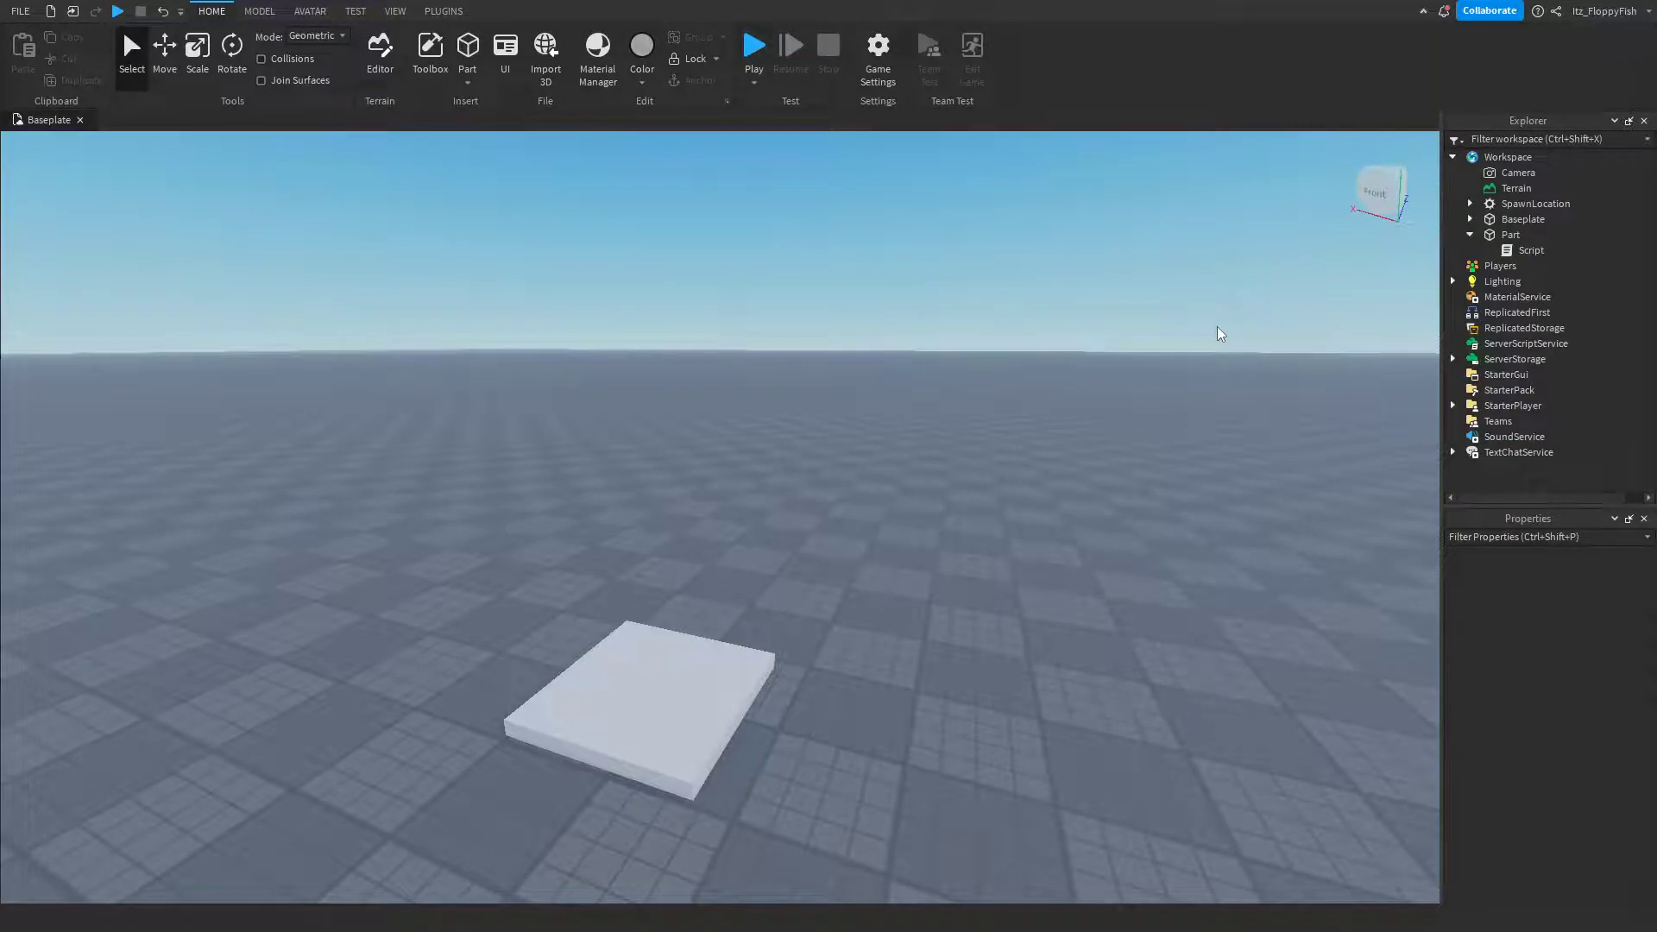
Step: Replace the default code in the part's Script with the copied code that clones a ServerStorage tool into the touching player's Backpack
double_click(1524, 250)
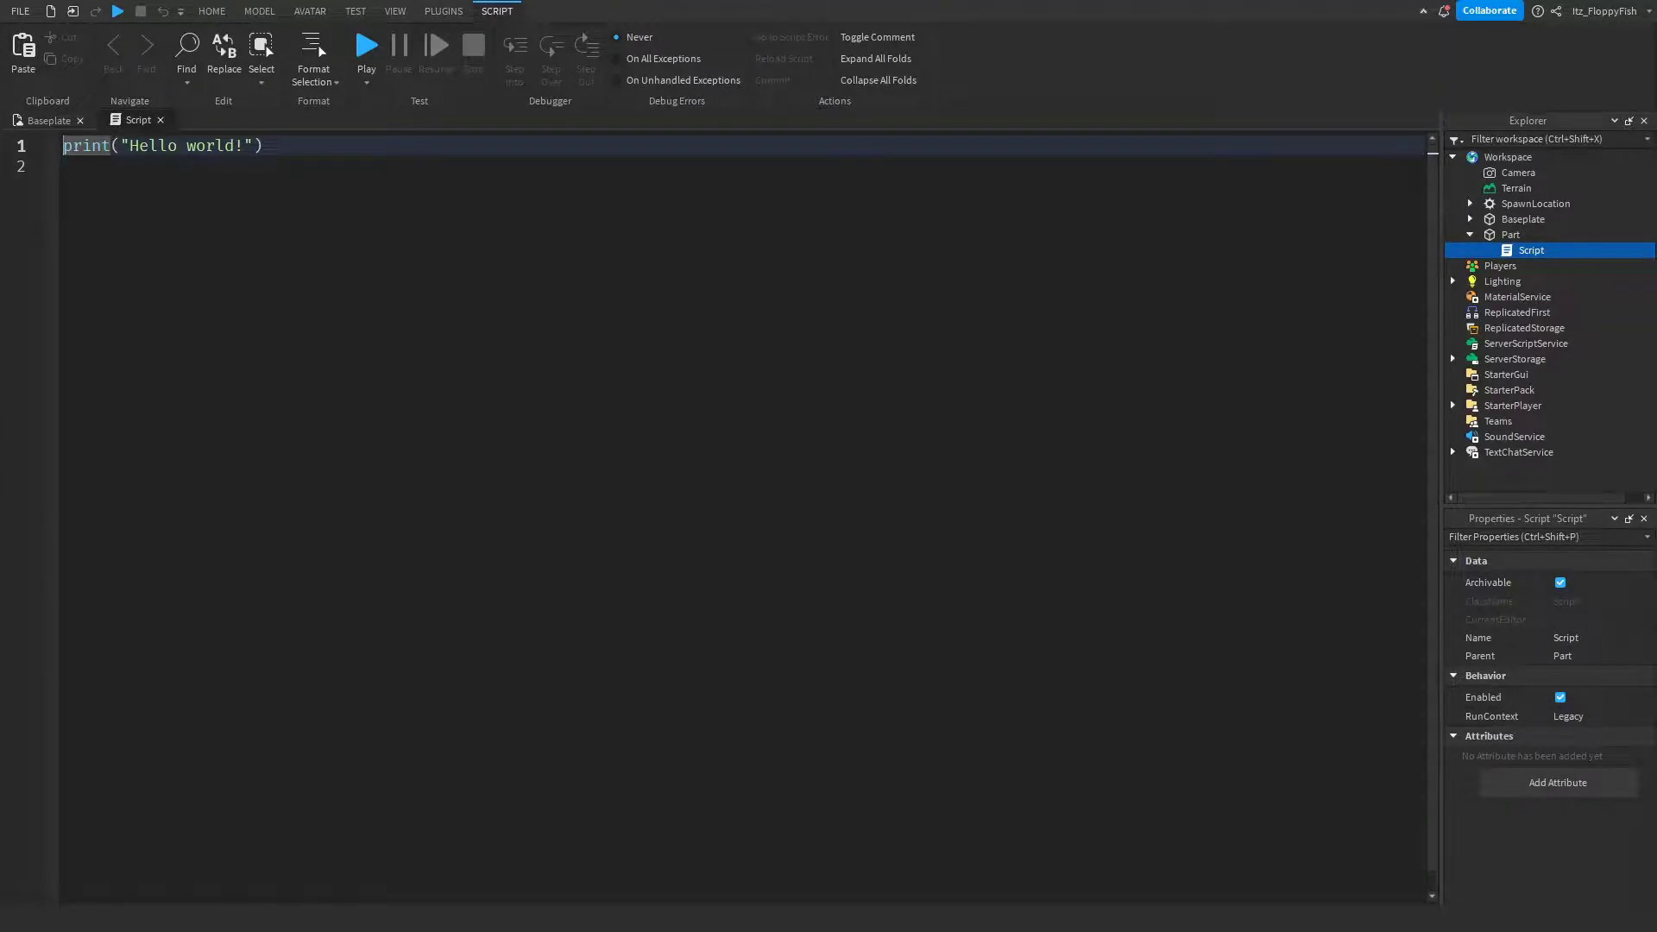
left_click(176, 282)
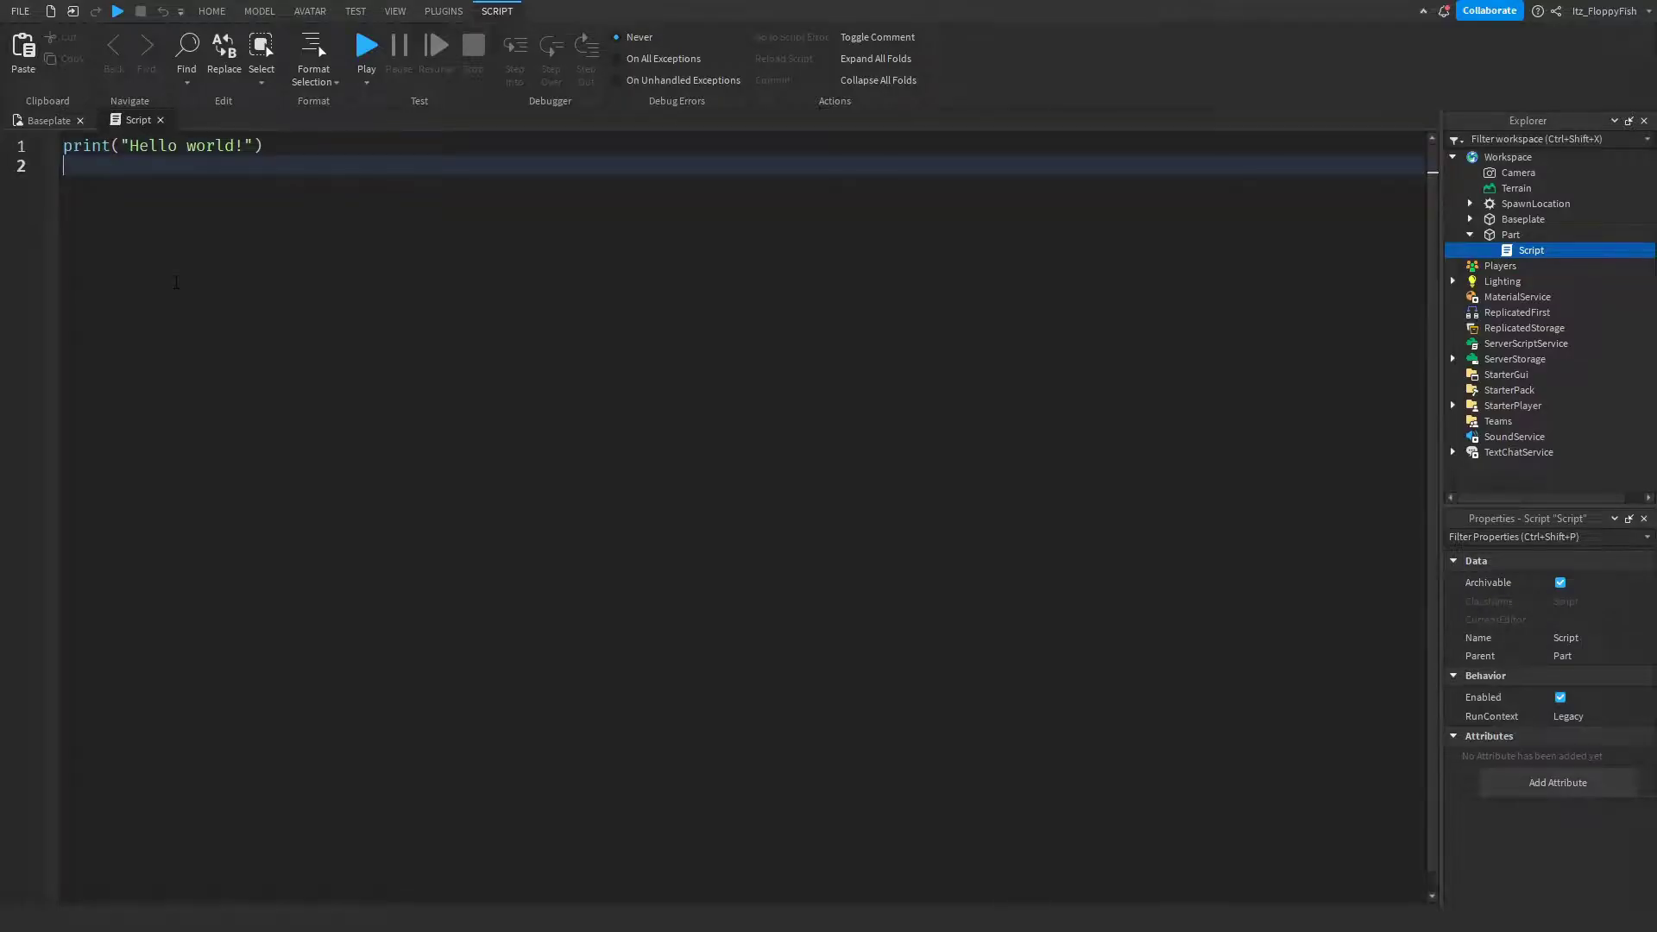
key("ctrl+a")
key("BackSpace")
type("local Tool = game.ServerStorage.YourItemName -- Change YourItemName to whatever your item that you want the player to receive is called.  local ItemPickedUp = {}  game.Players.PlayerAdded:Connect(function(player) \tscript.Parent.Touched:Connect(function(hit) \t\tif hit and hit.Parent == player.Character and not ItemPickedUp[player] then -- Only allows the player to pick up the item once \t\t\tItemPickedUp[player] = true \t\t\tlocal ToolClone = Tool:Clone() -- Clones the tool \t\t\tToolClone.Parent = player.Backpack -- Makes the tool go into the players backpack \t\tend \tend) end)")
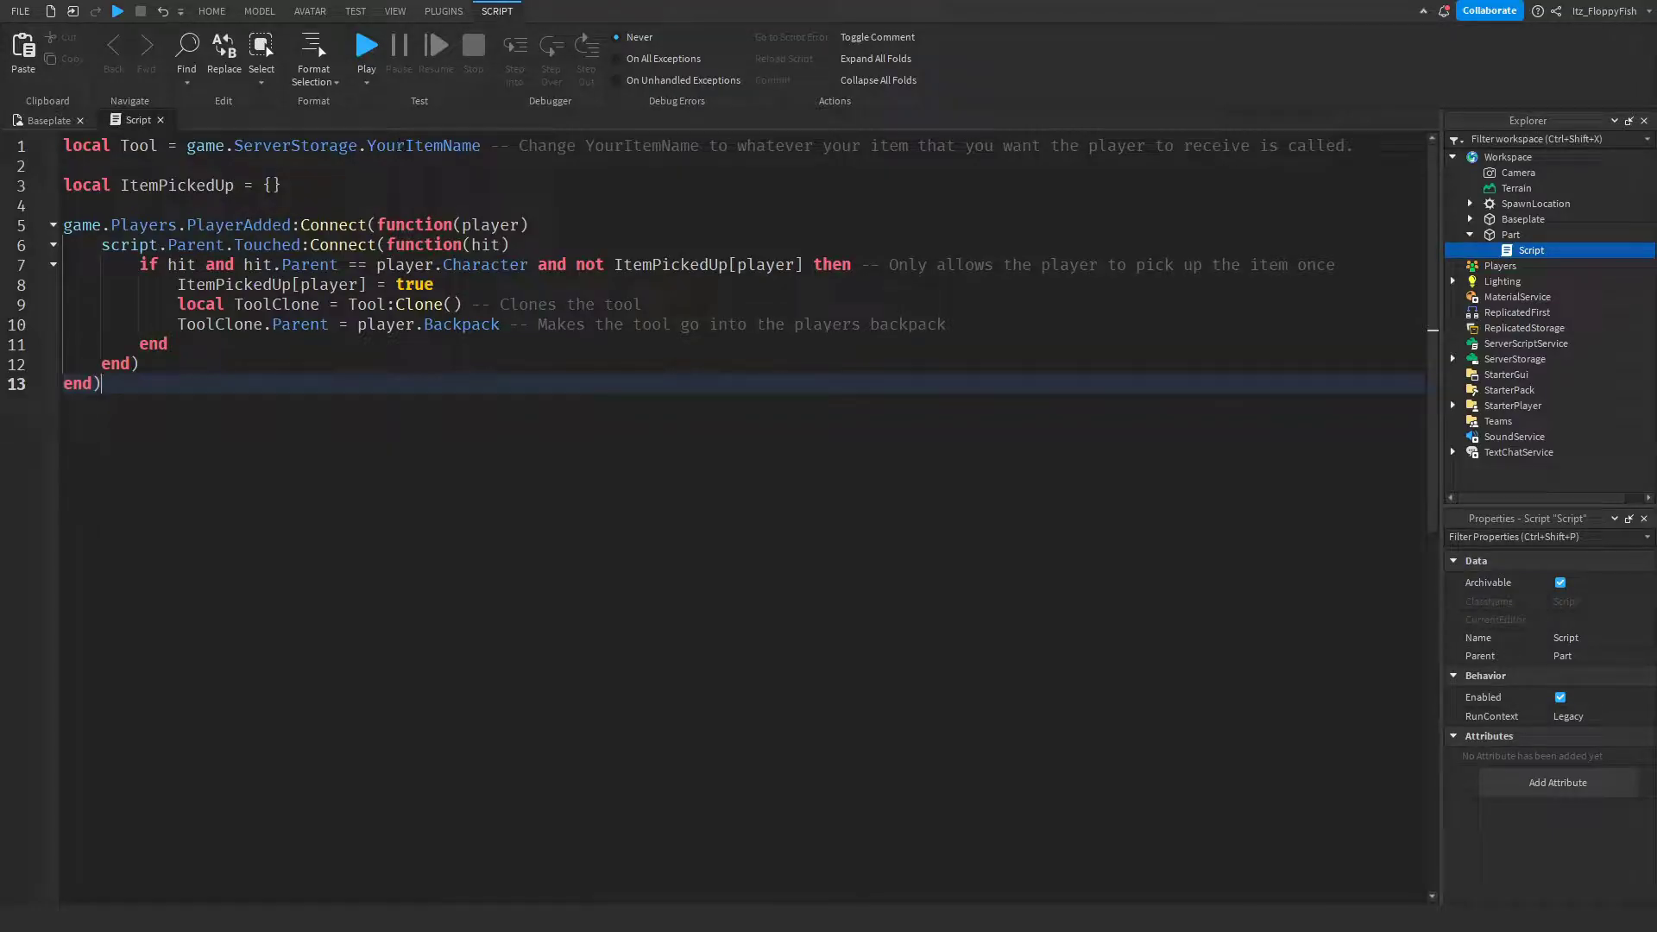
Step: Replace the YourItemName reference in the script's first line with ClassicSword and close the script
double_click(427, 146)
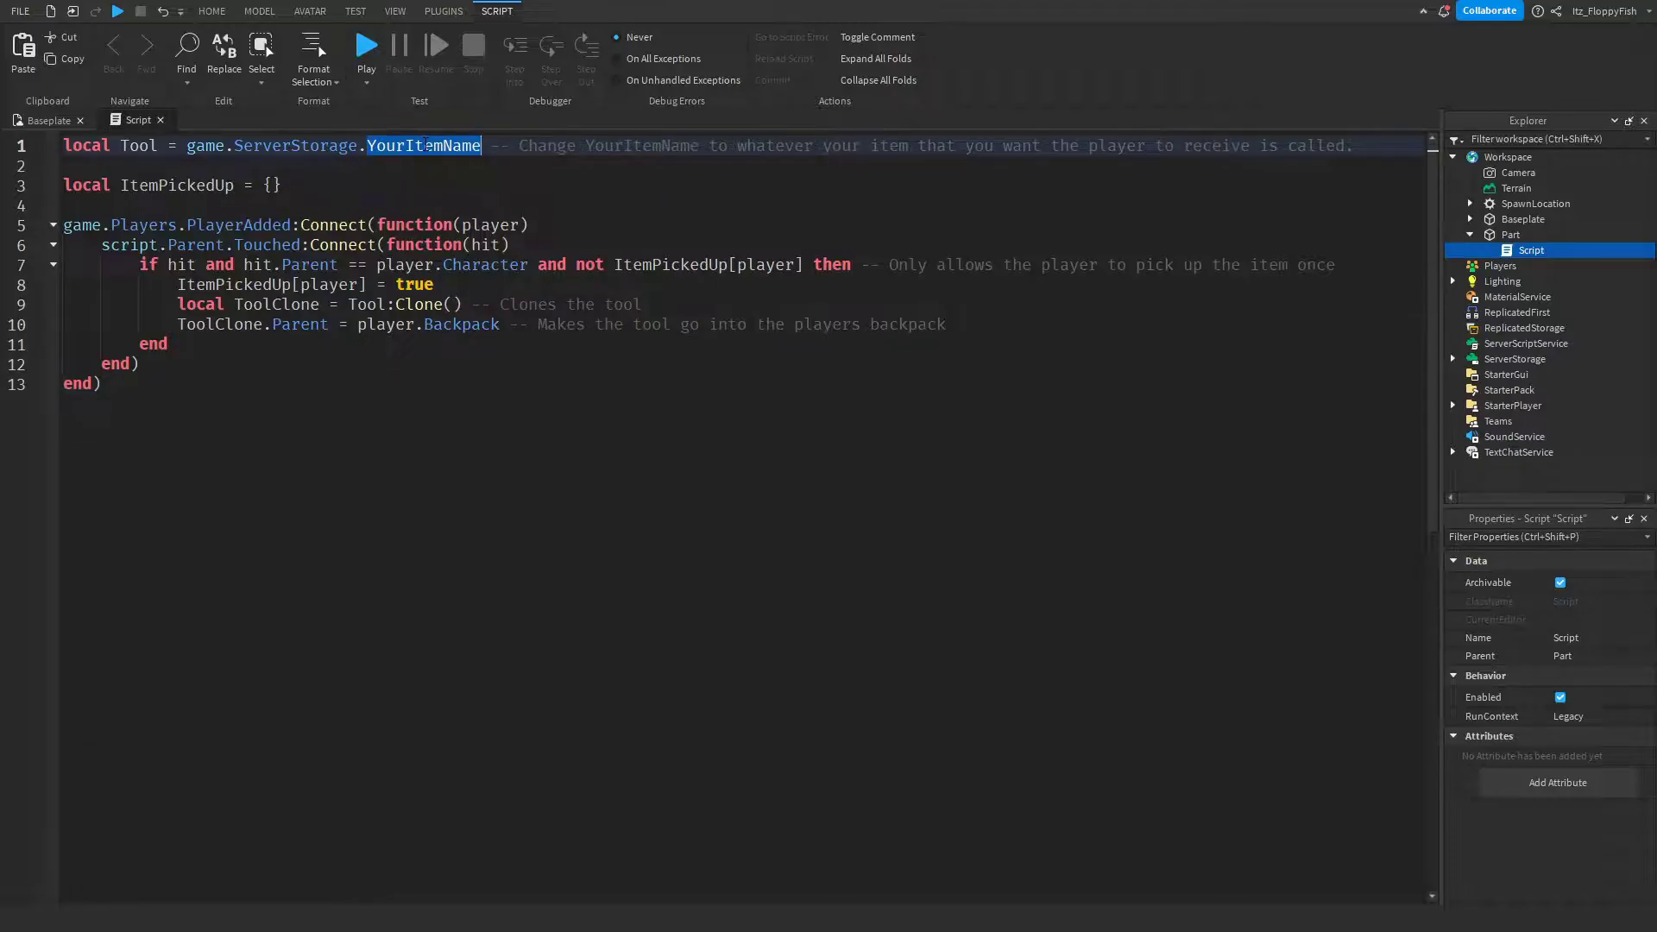
left_click(1456, 358)
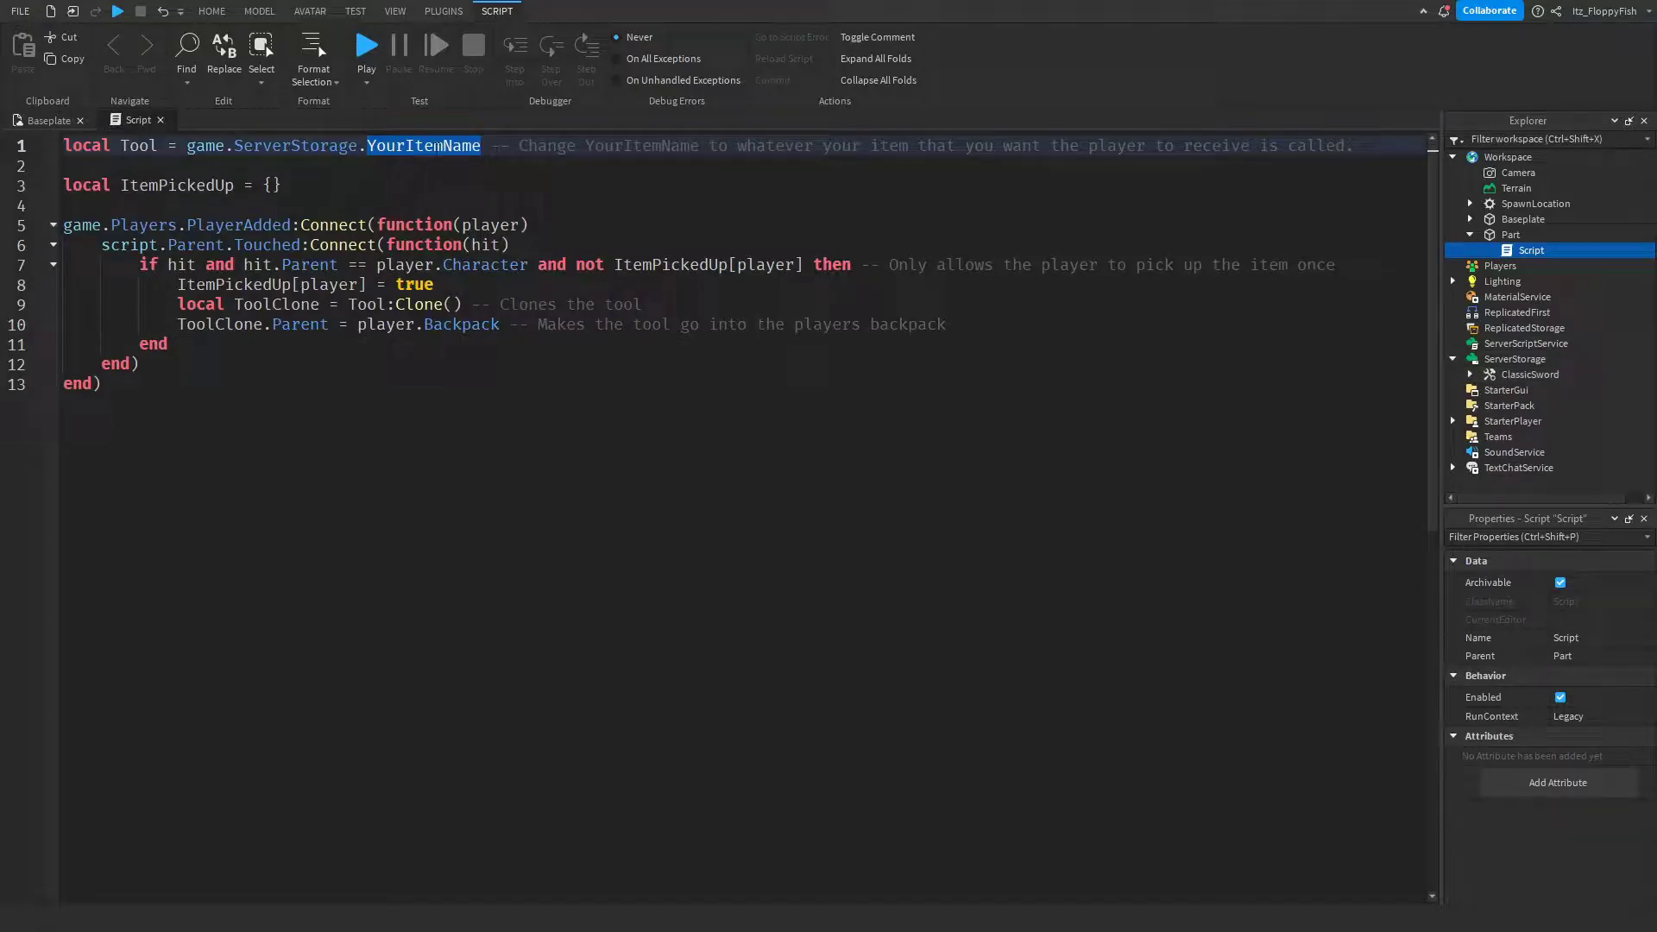
double_click(448, 145)
key("BackSpace")
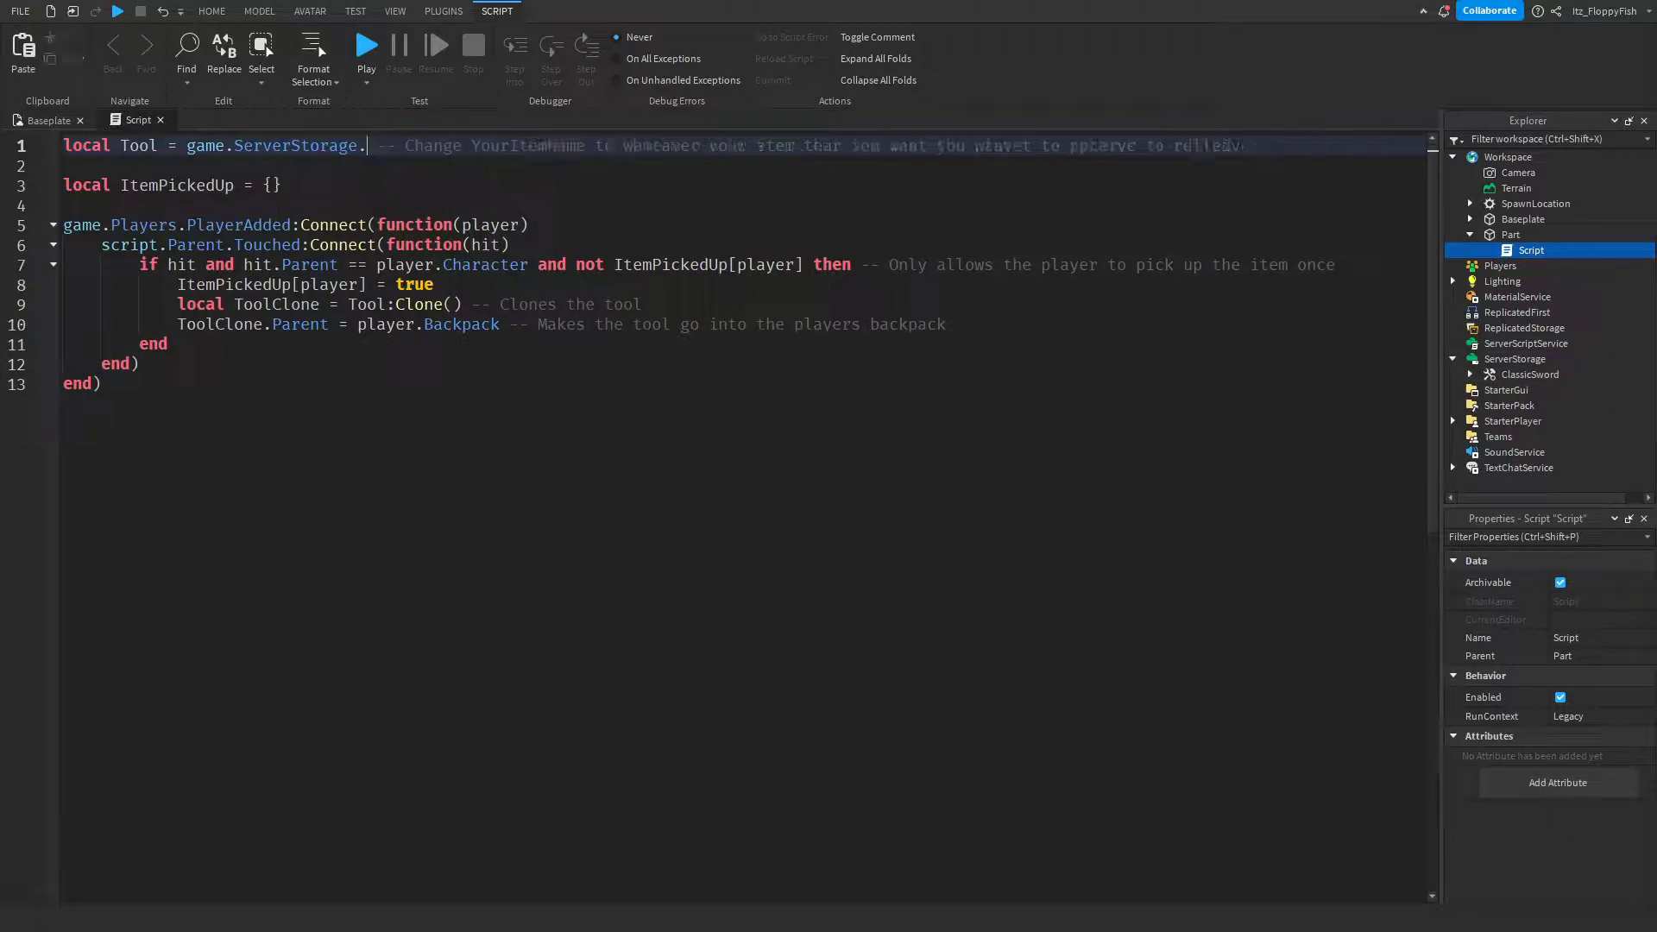
type("Class")
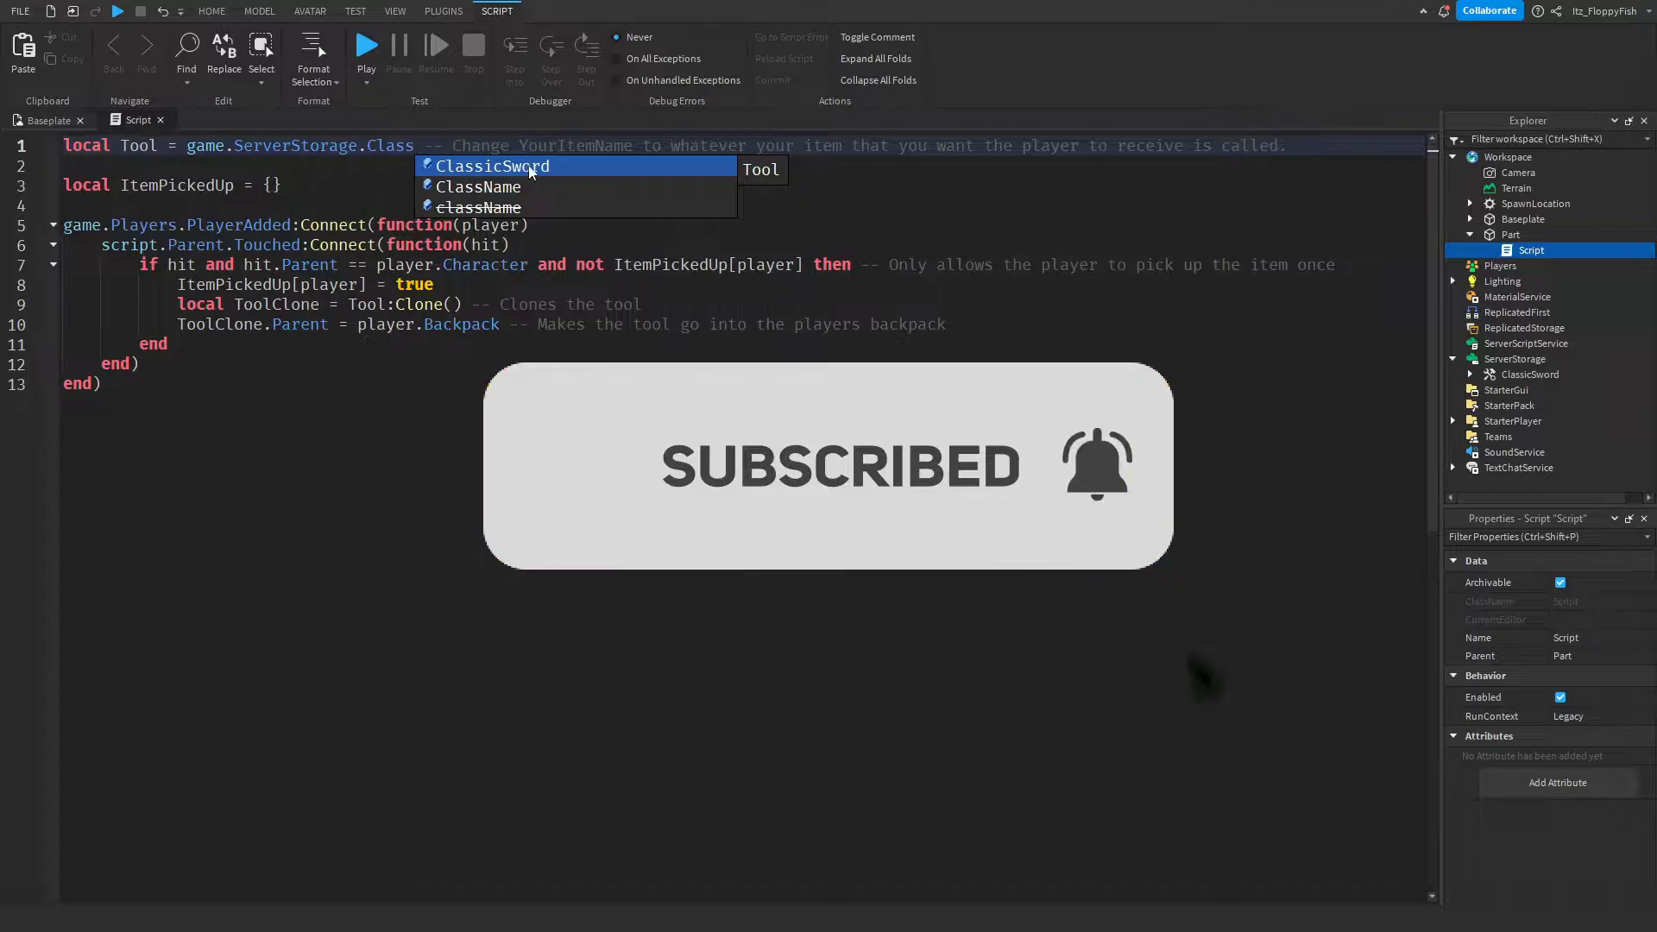
left_click(557, 171)
type("icSword")
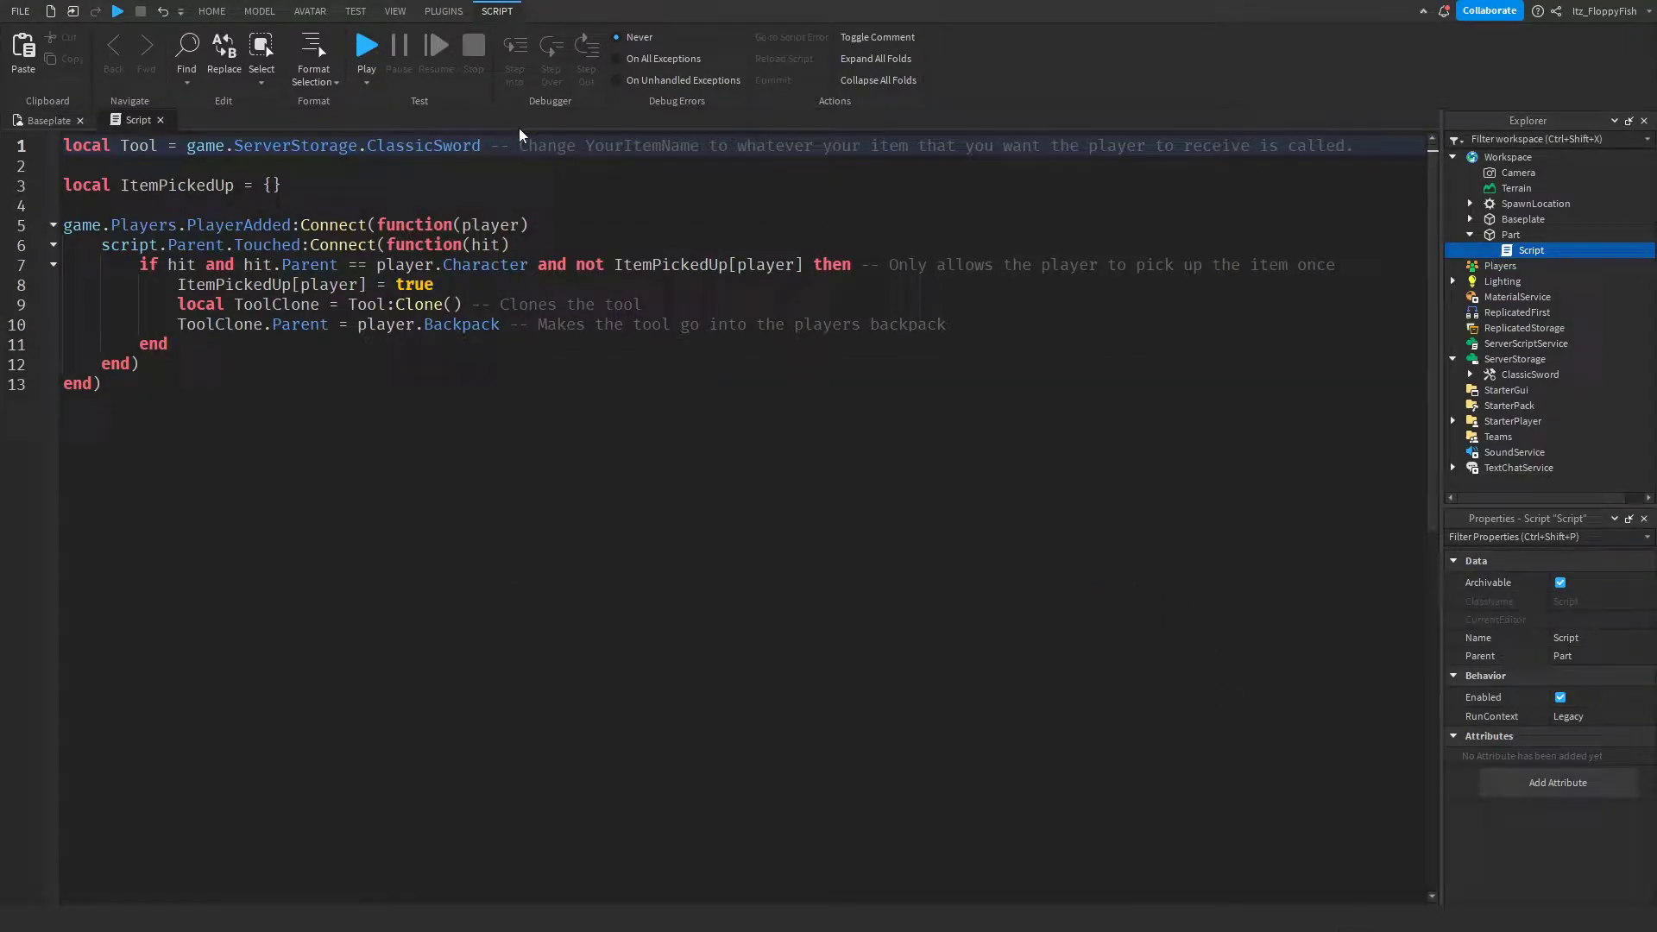
left_click(341, 396)
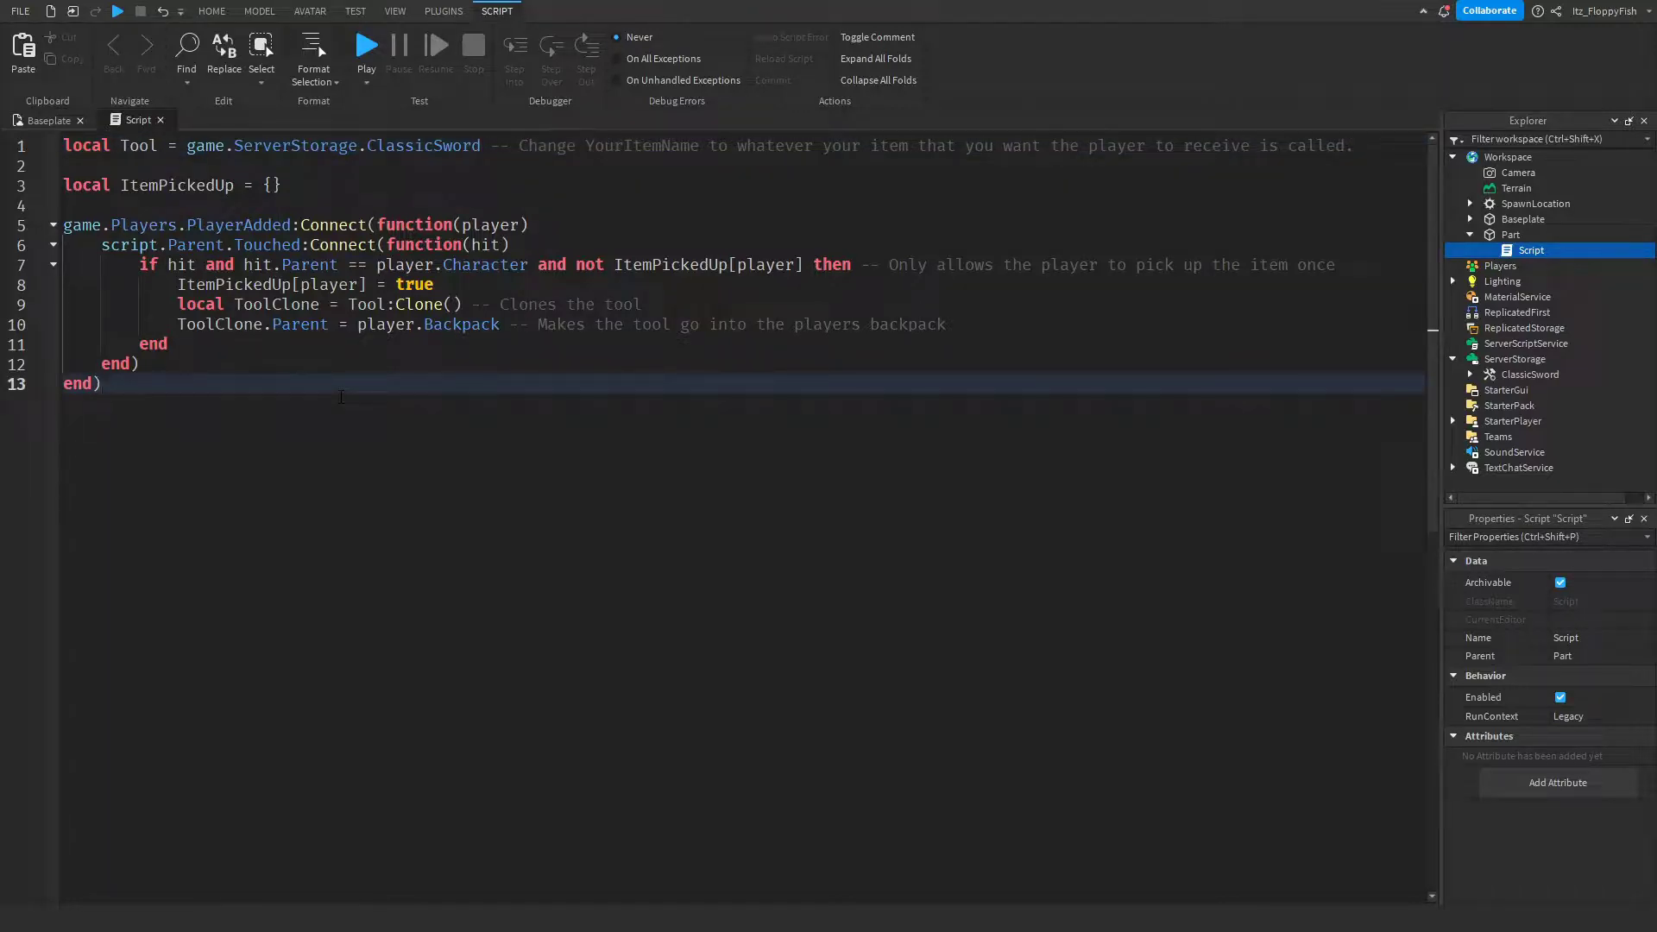
left_click(160, 121)
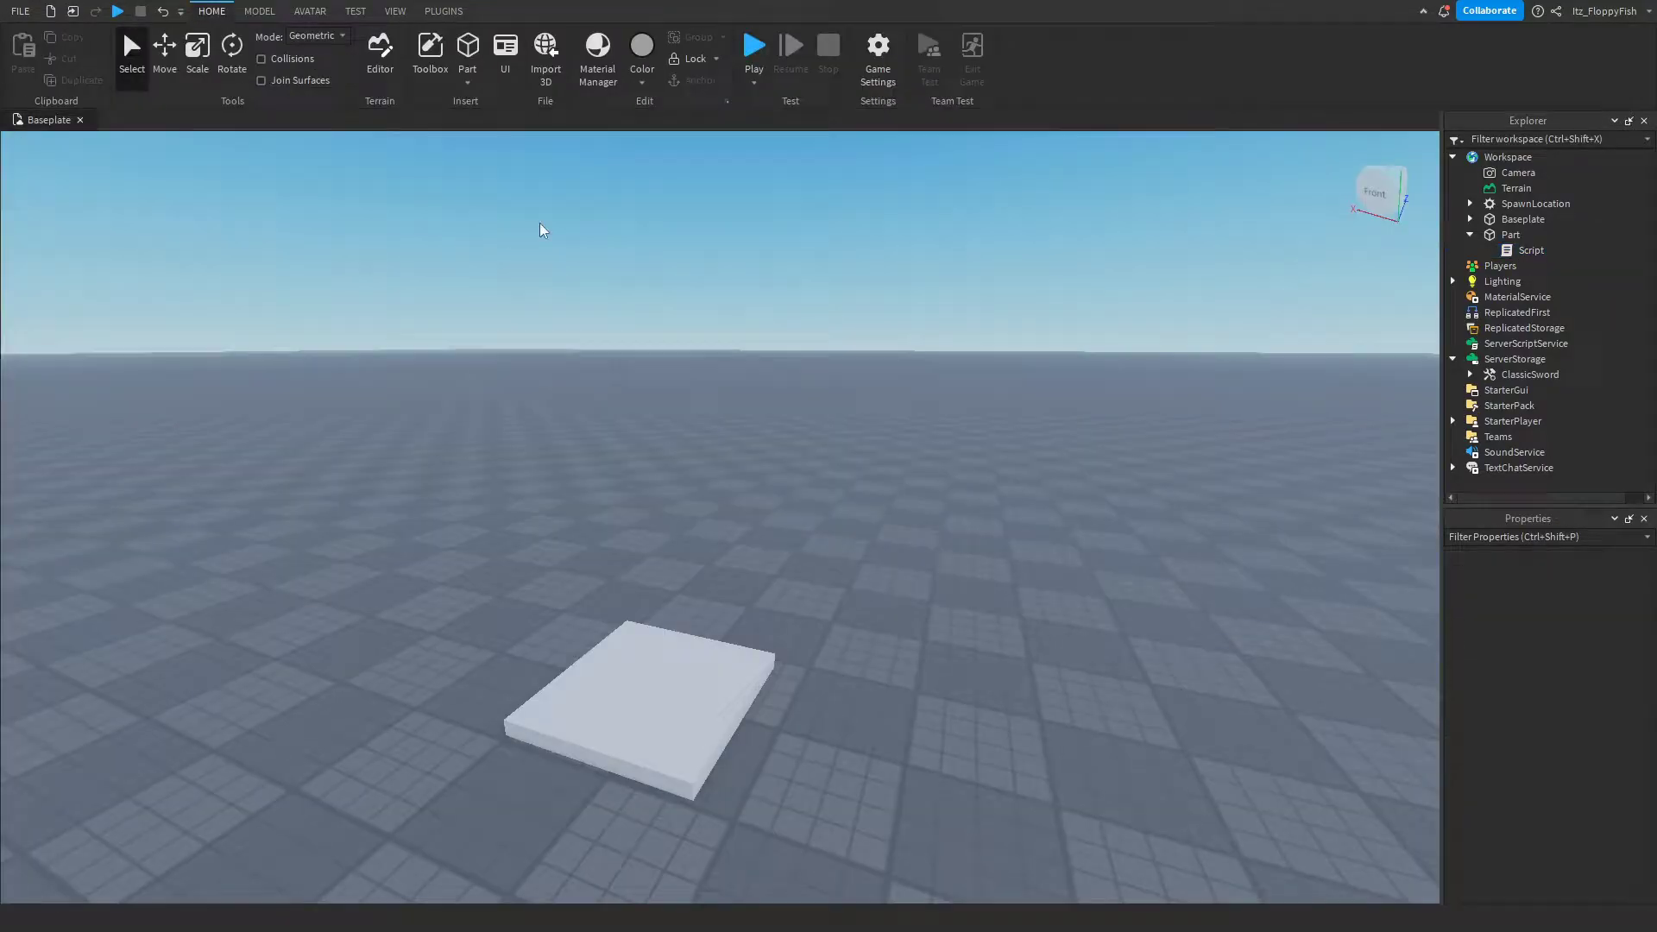
Step: Playtest the game and walk the character onto the plate to test picking up the sword
left_click(754, 54)
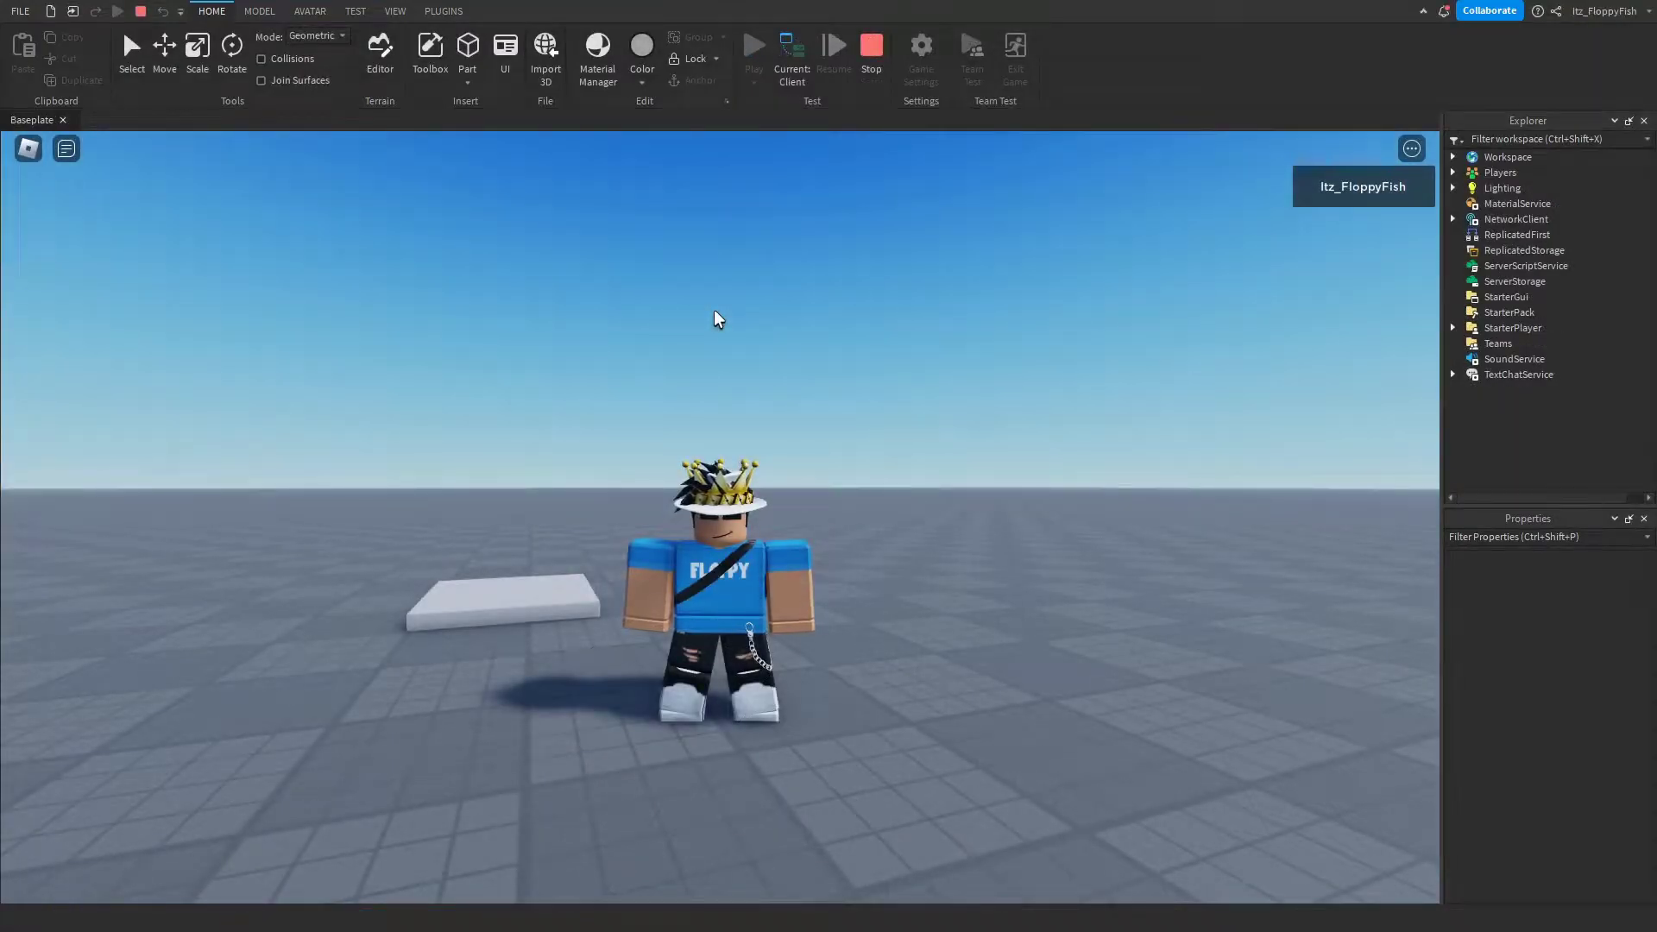
right_click_drag(715, 312, 715, 312)
key("w")
key("w")
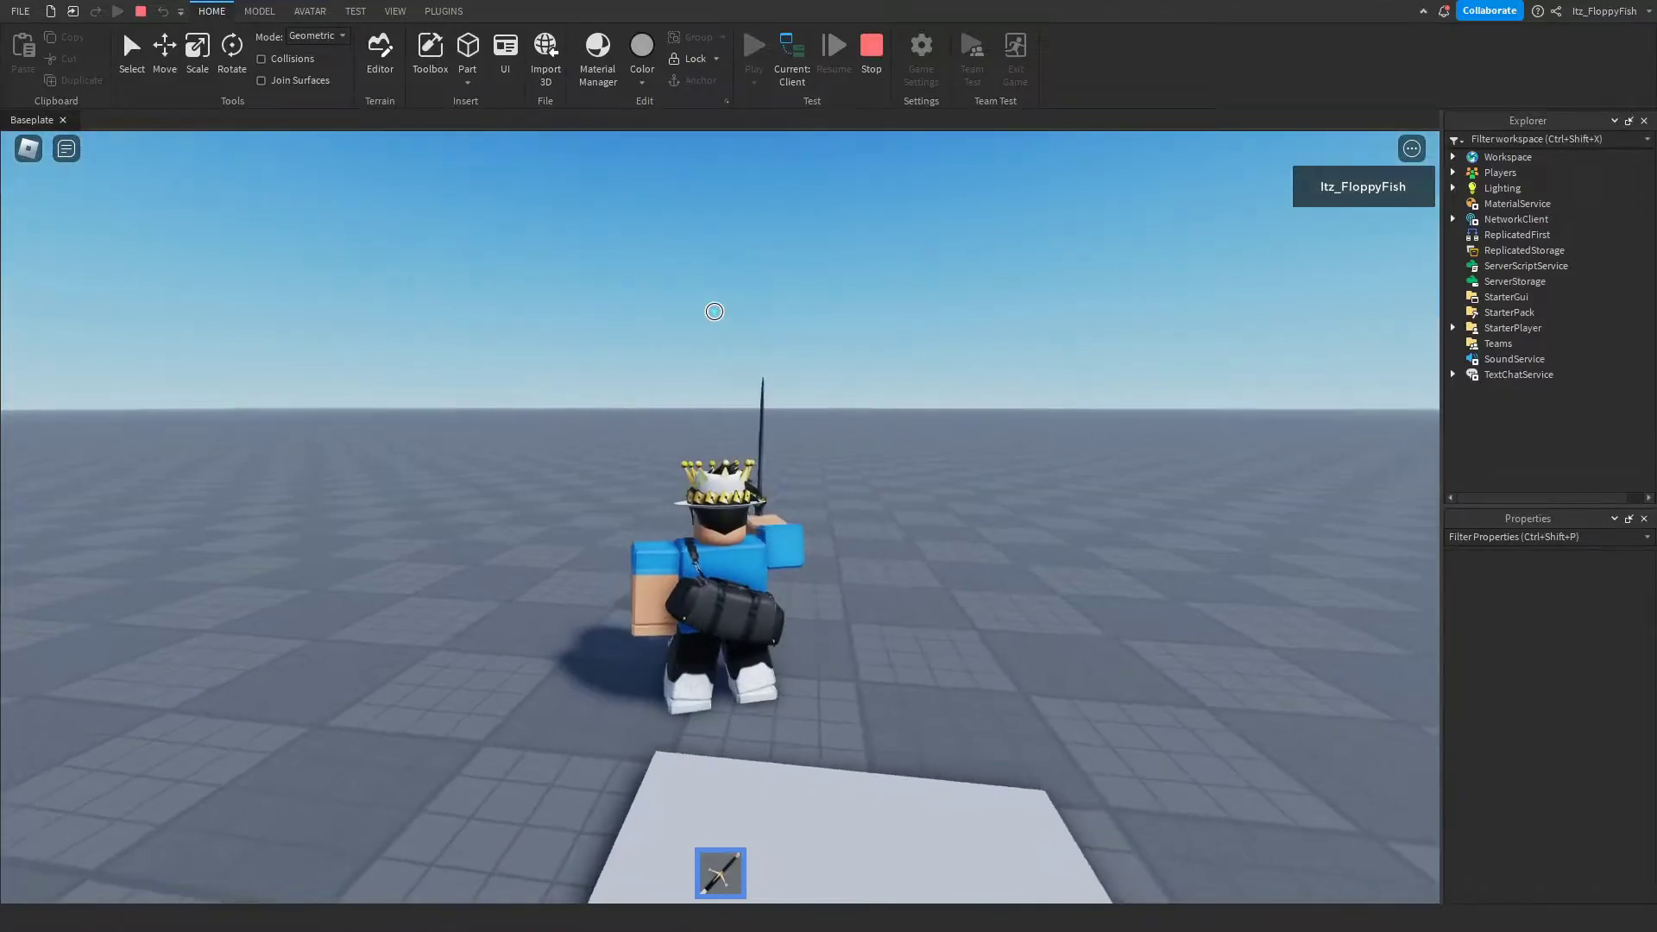
Step: Walk the character around the baseplate with the sword equipped and swing it to test the attack
right_click_drag(715, 312, 715, 311)
key("s")
key("w")
key("d")
left_click(814, 422)
key("d")
left_click(845, 443)
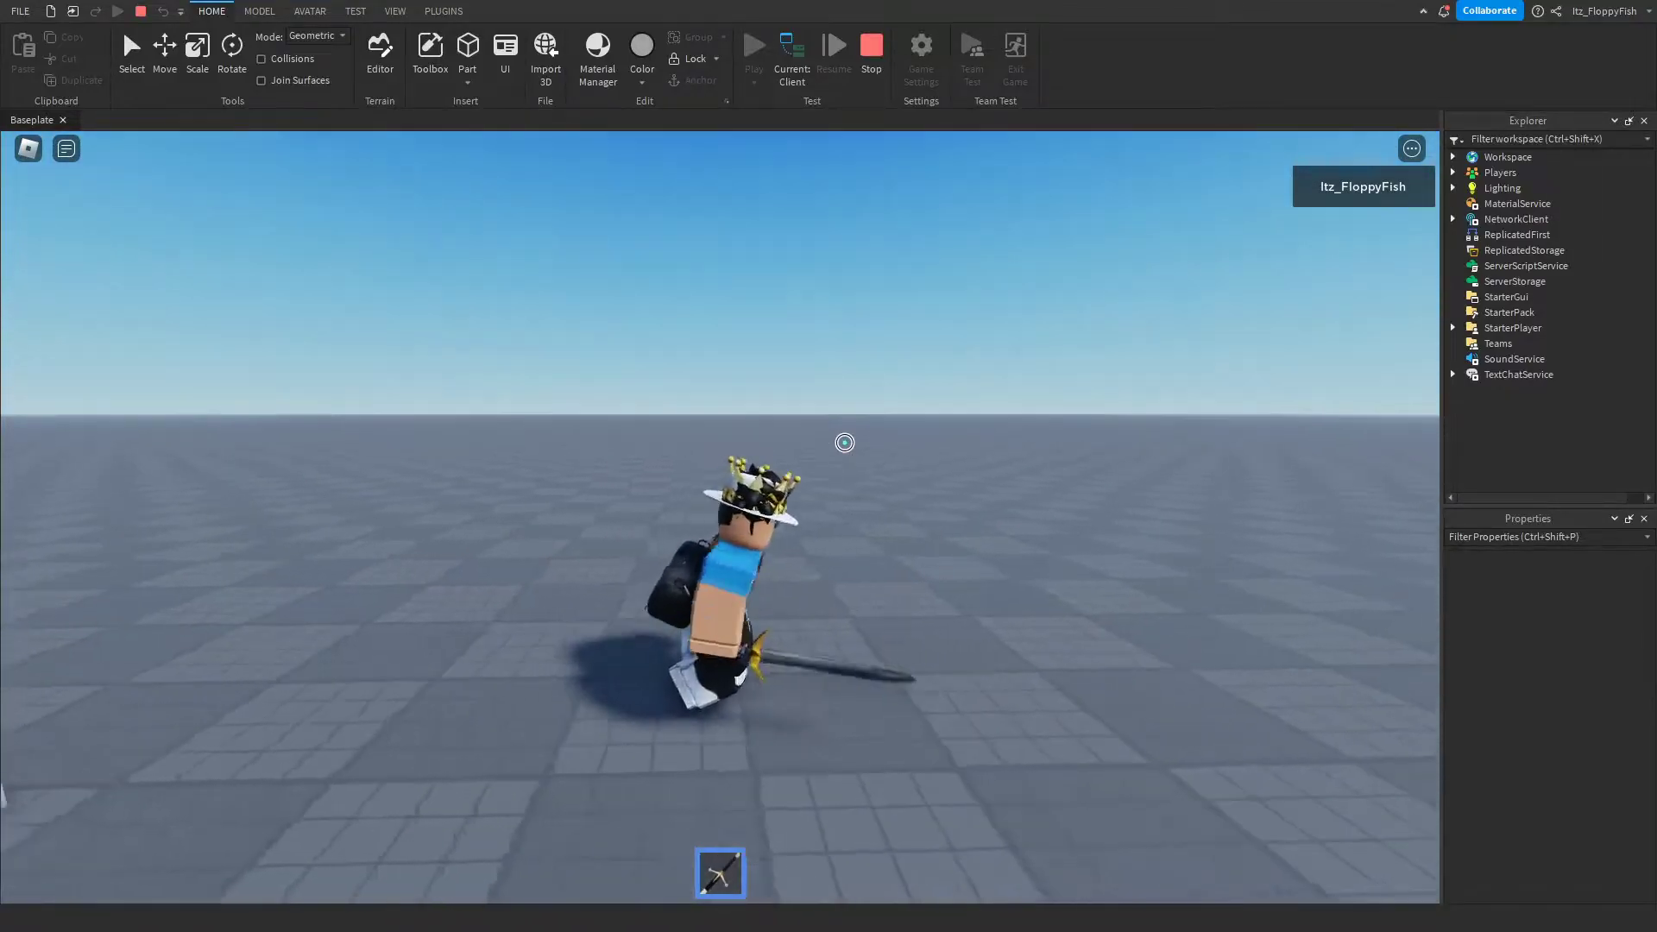
Step: Unequip the sword and walk the character back onto the plate to test touching it again
key("a")
right_click_drag(845, 443, 844, 441)
key("1")
key("a")
key("s")
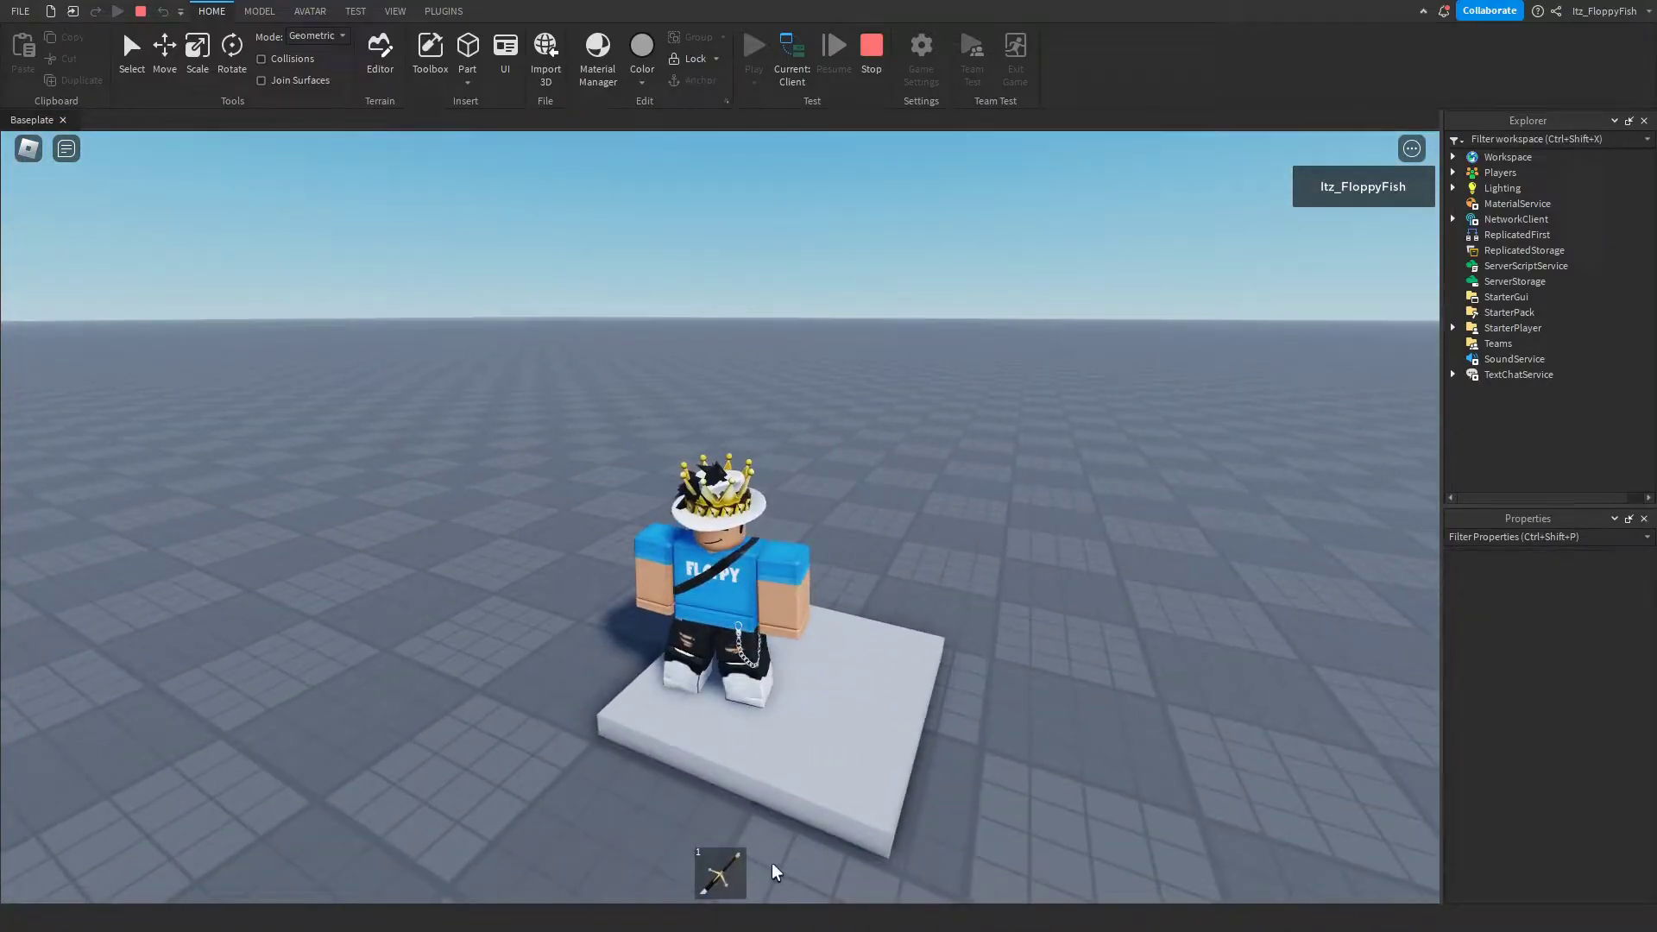
Step: Walk the character off and around the plate, viewing it from several sides, to check whether the sword is given only once
key("d")
right_click_drag(782, 800, 782, 801)
key("s")
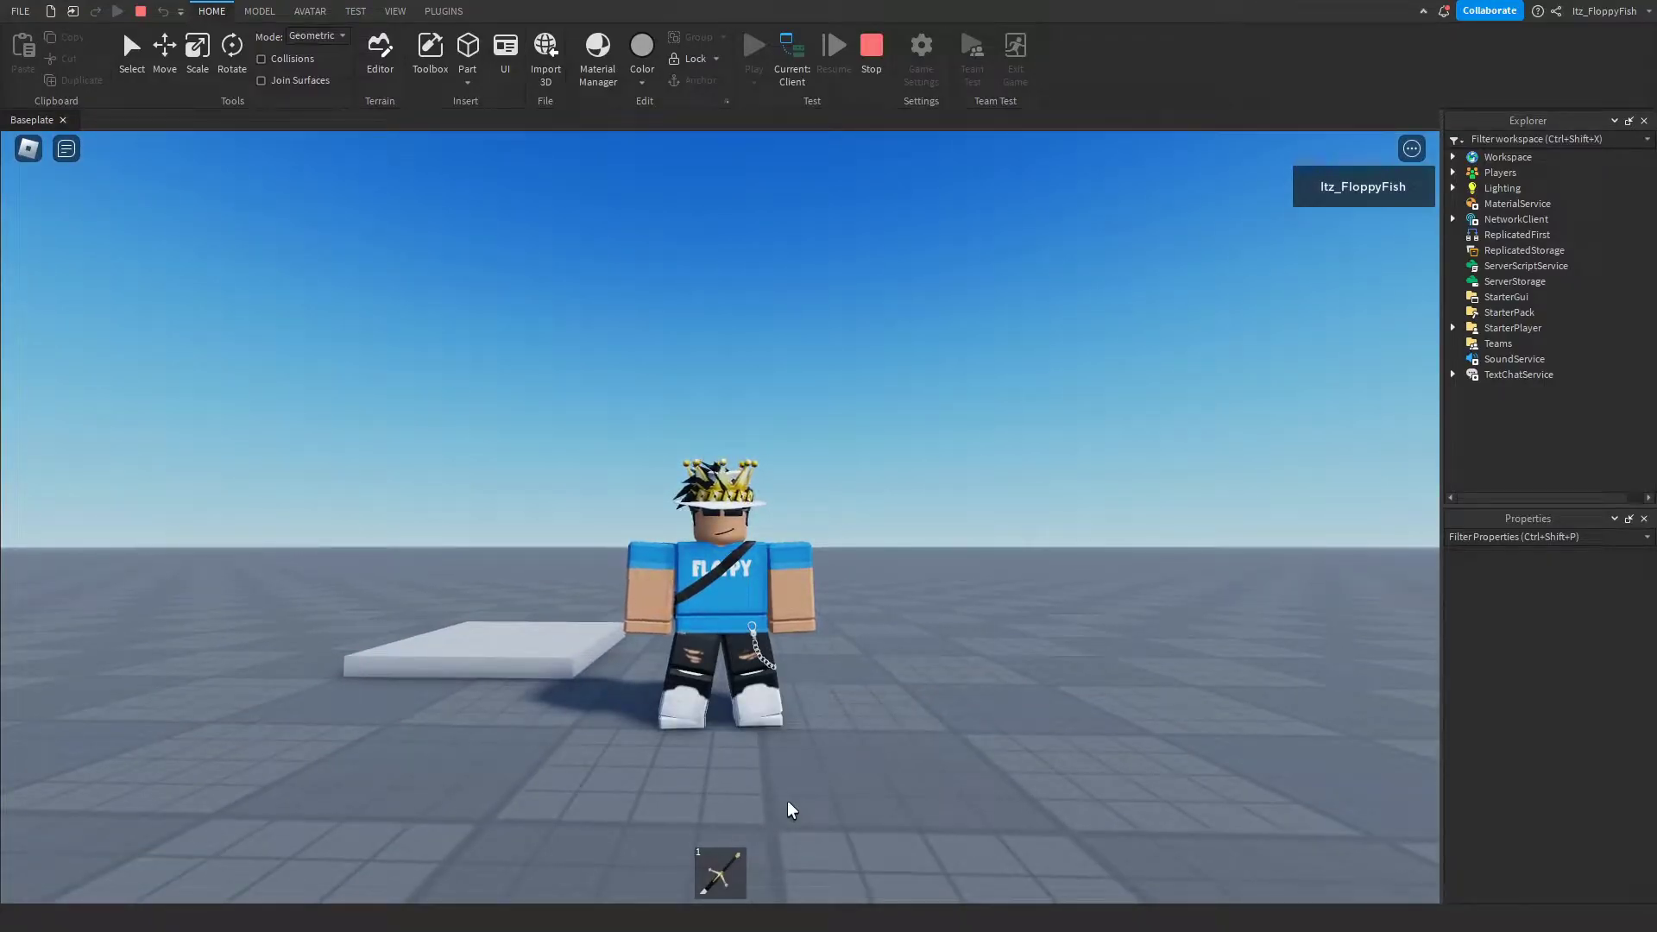
key("w")
right_click_drag(789, 800, 789, 800)
key("a")
right_click_drag(760, 710, 760, 709)
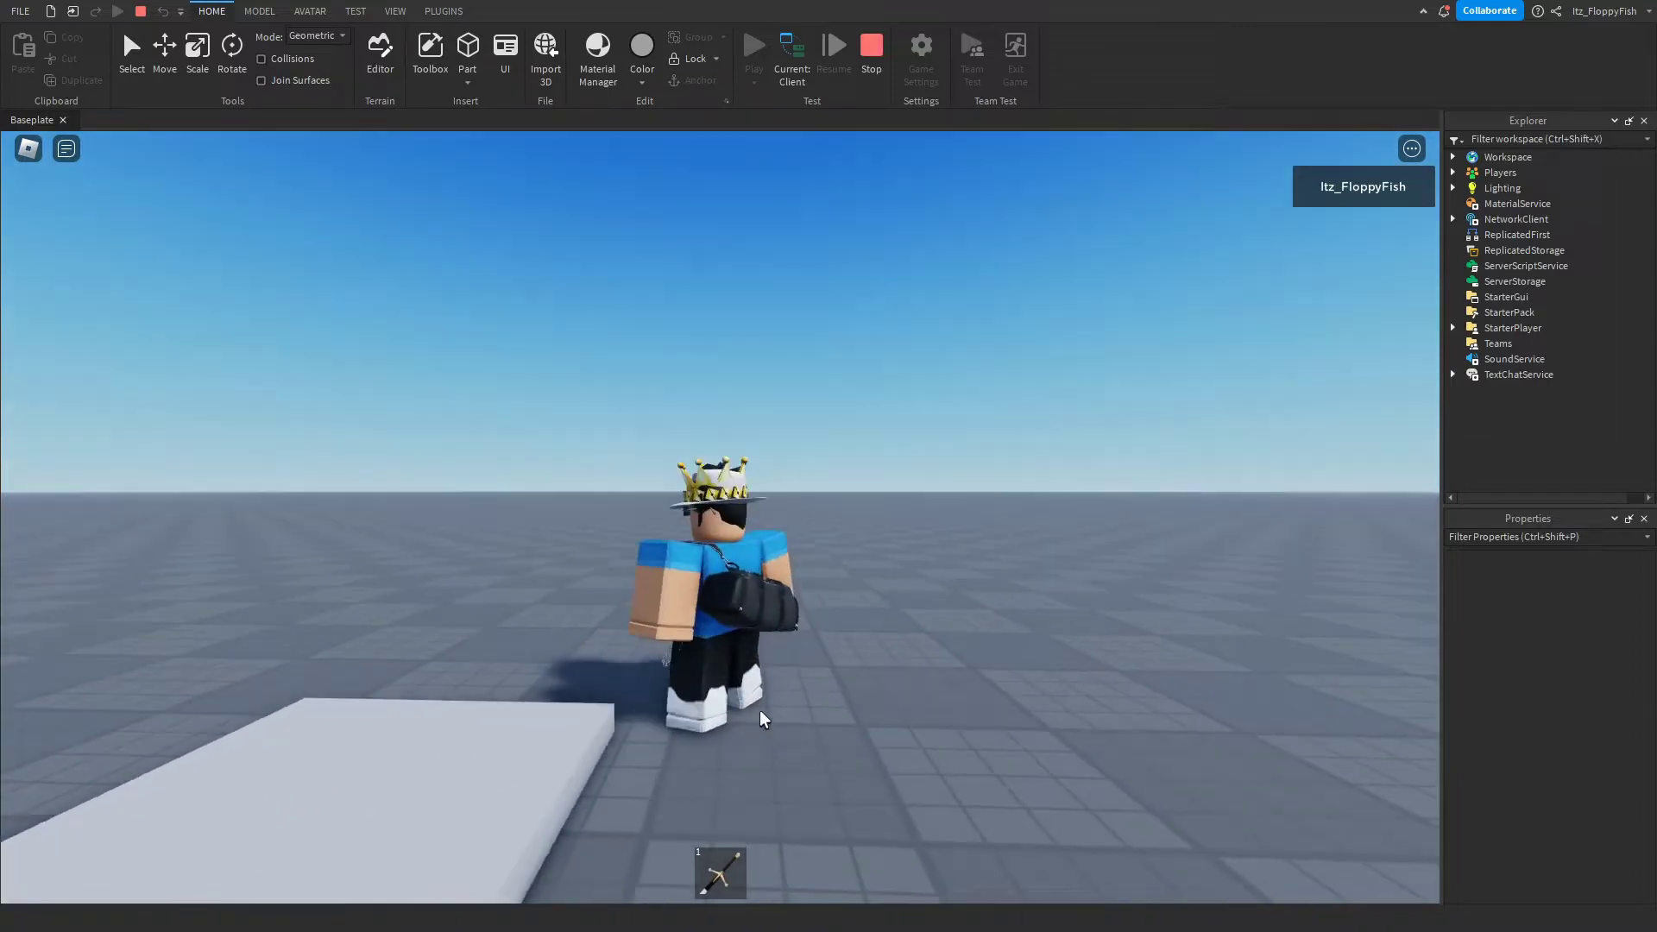
key("s")
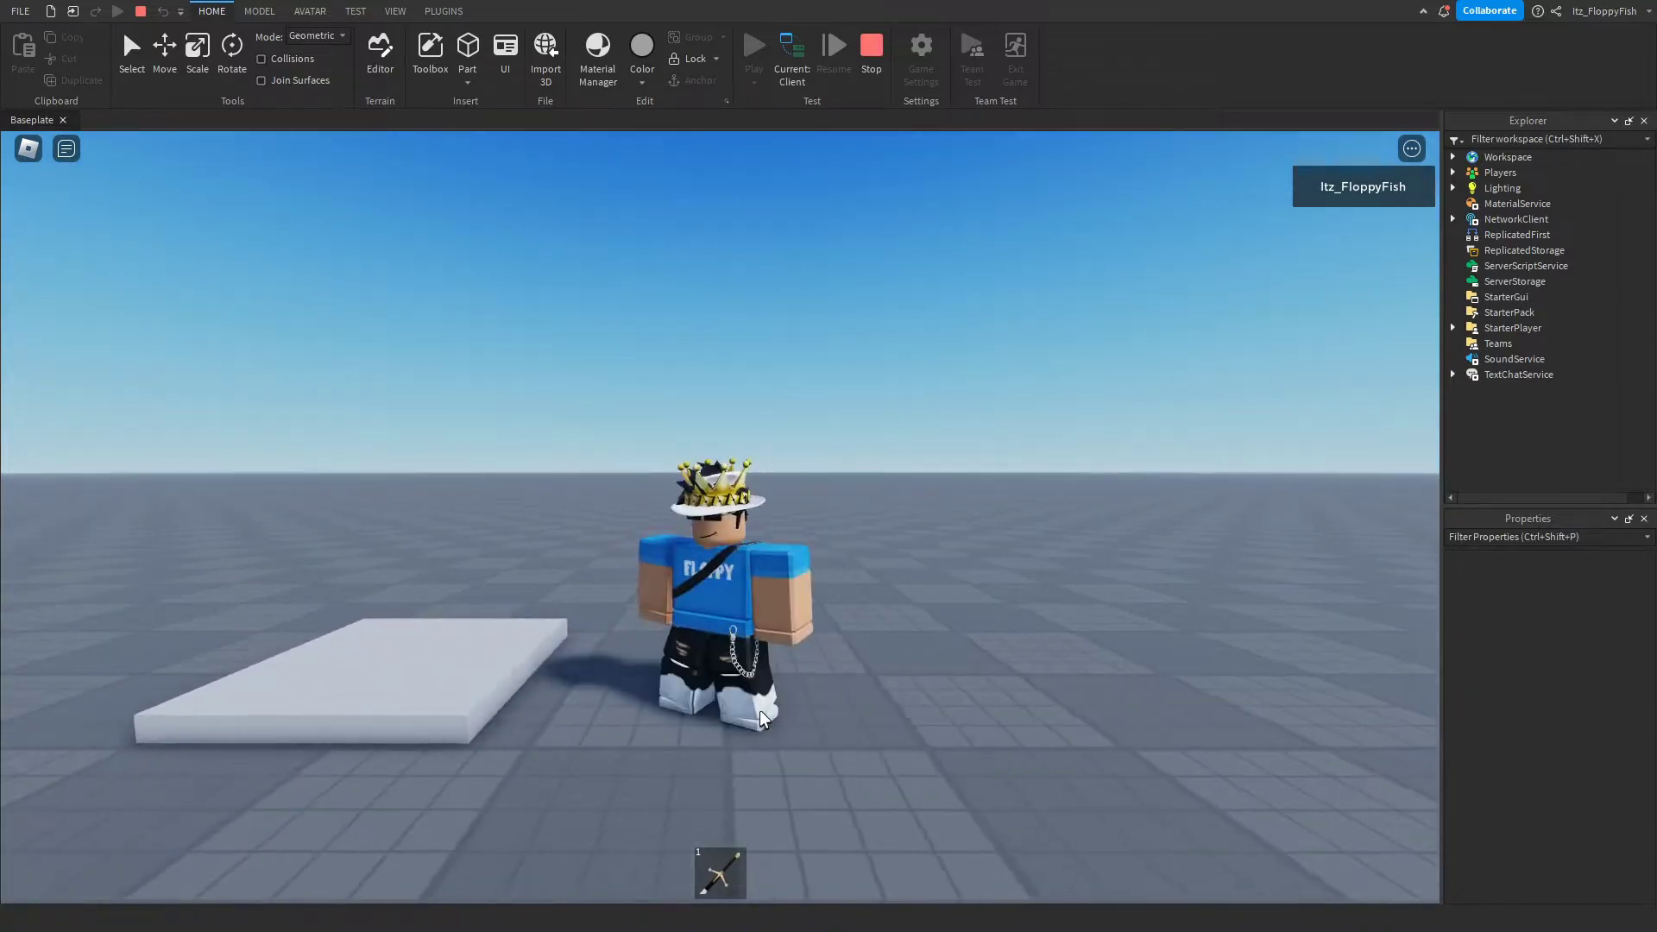
right_click_drag(759, 709, 760, 709)
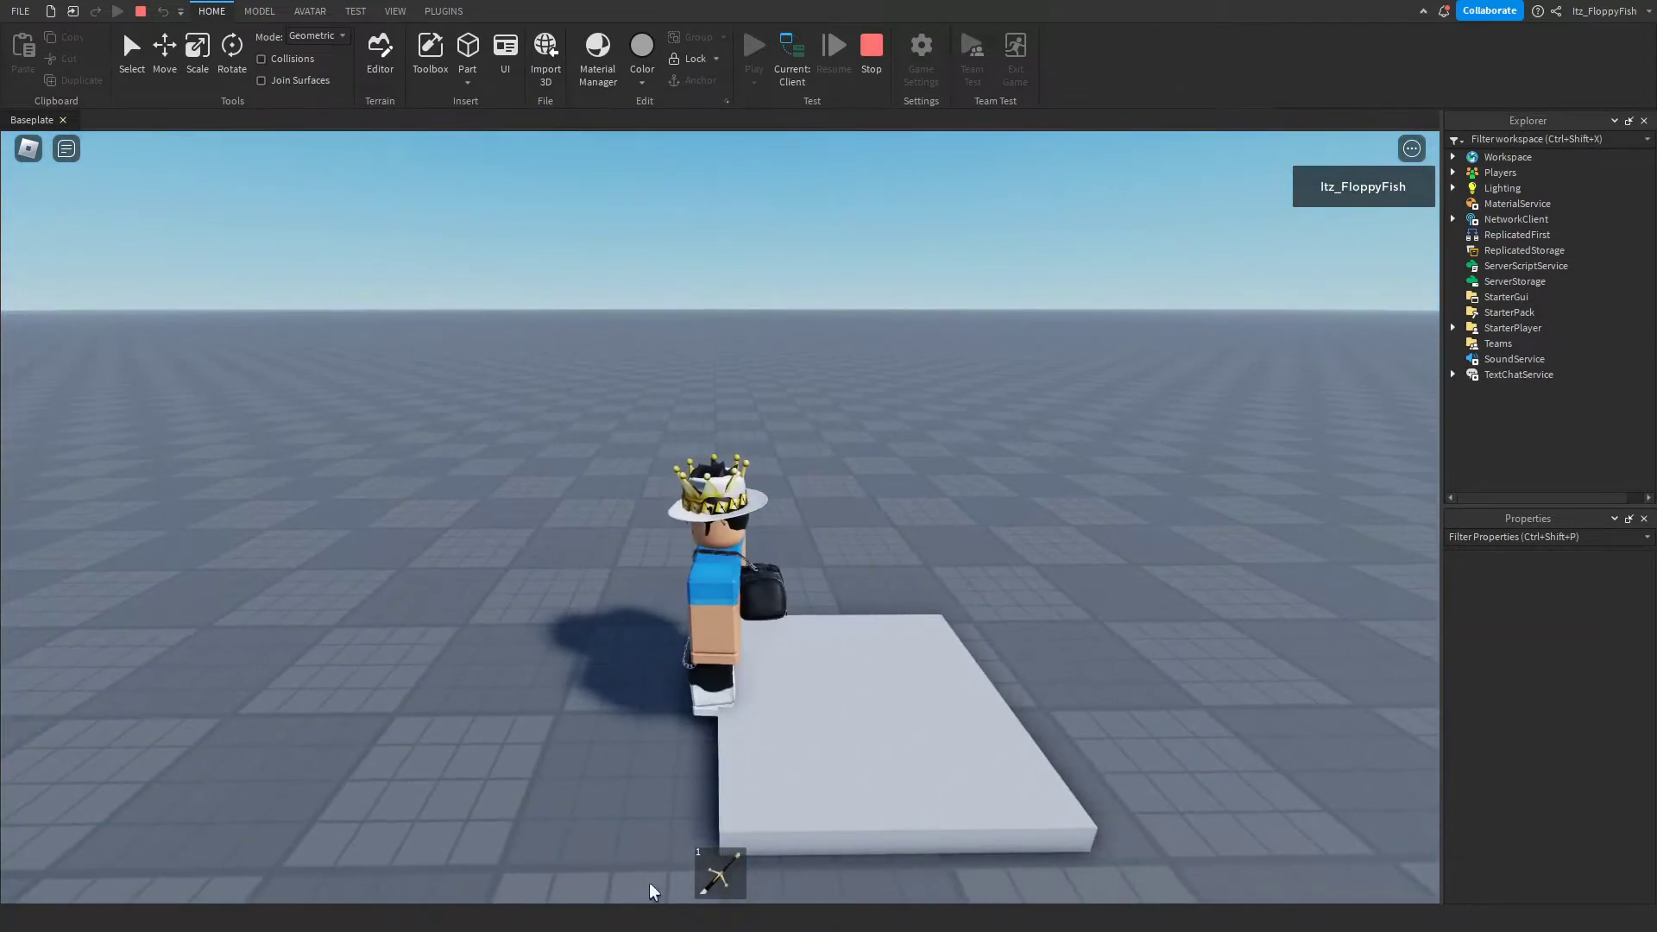
Step: Test equipping and unequipping the sword from the character's hotbar
mouse_move(721, 869)
right_mouse_down()
mouse_move(740, 869)
mouse_move(767, 817)
mouse_move(737, 863)
right_mouse_up()
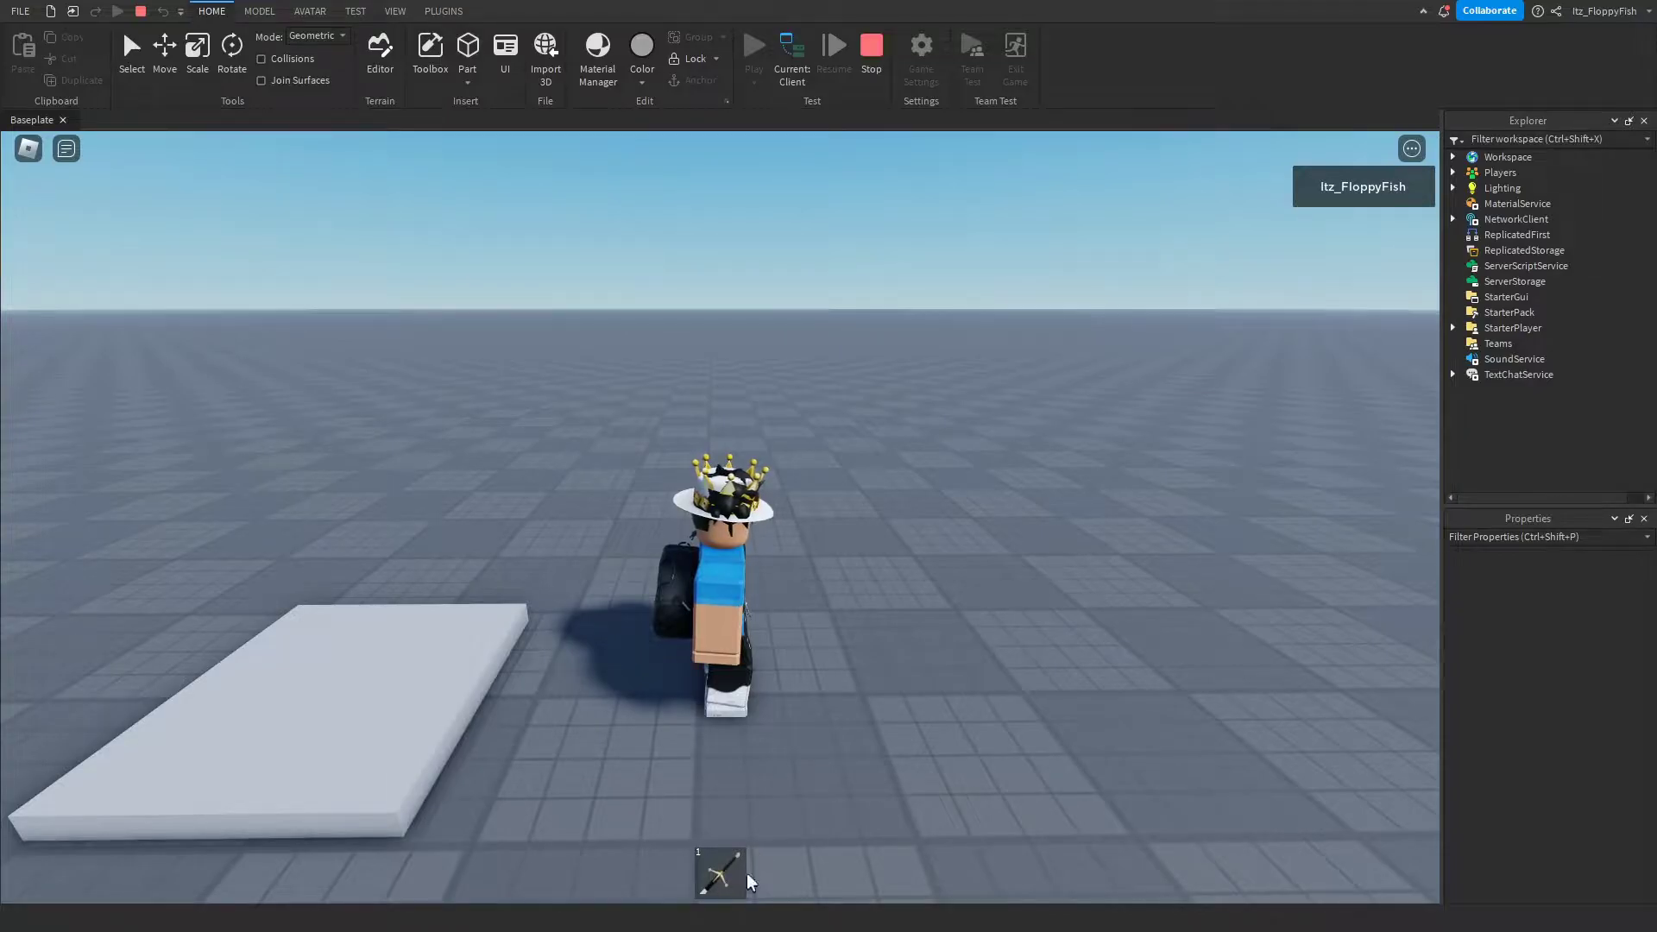
left_click(723, 872)
left_click(723, 870)
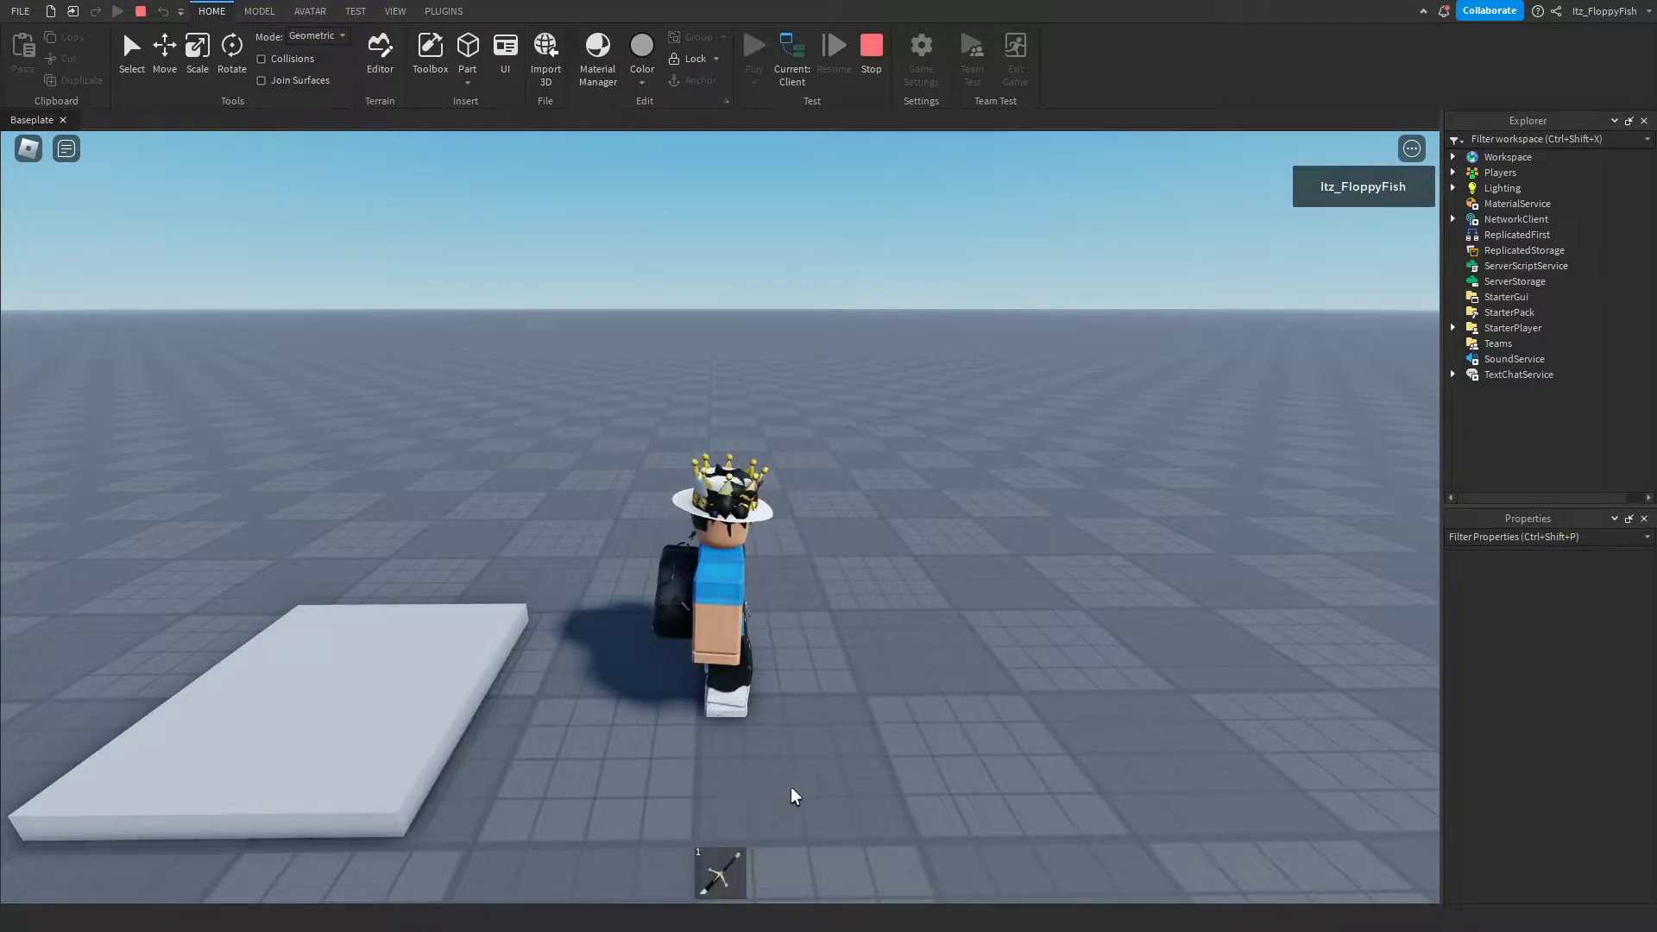
Step: Move the character around beside the plate once more and stop the playtest
key("s")
right_click_drag(790, 786, 790, 786)
key("w")
key("a")
key("s")
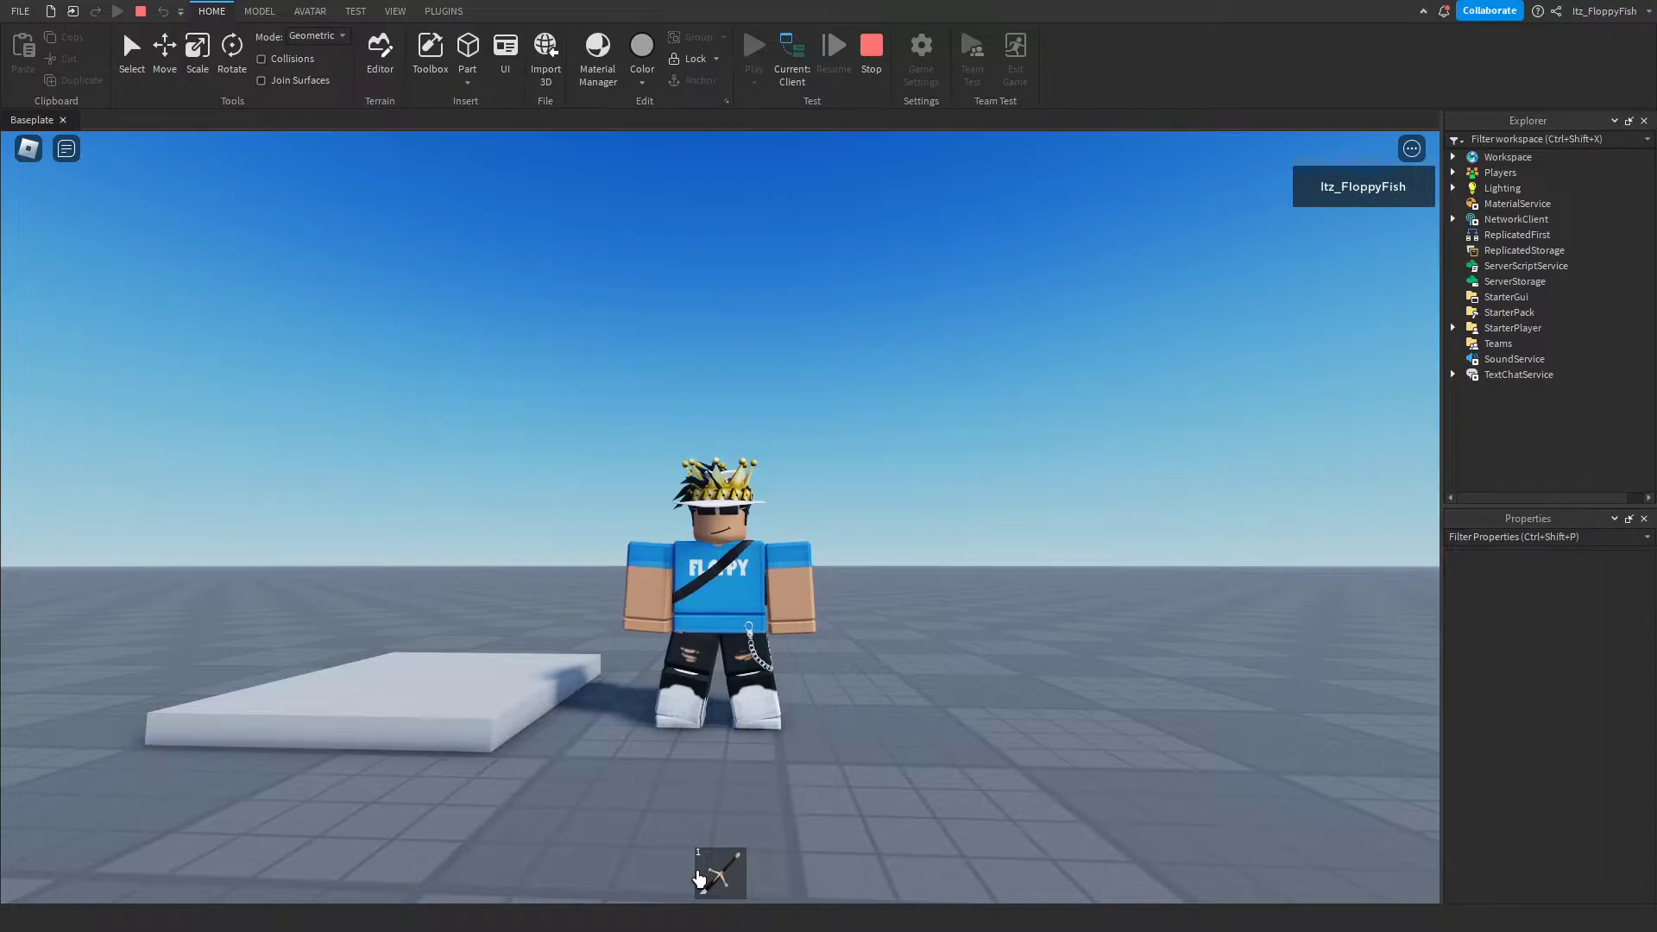
key("shift+F5")
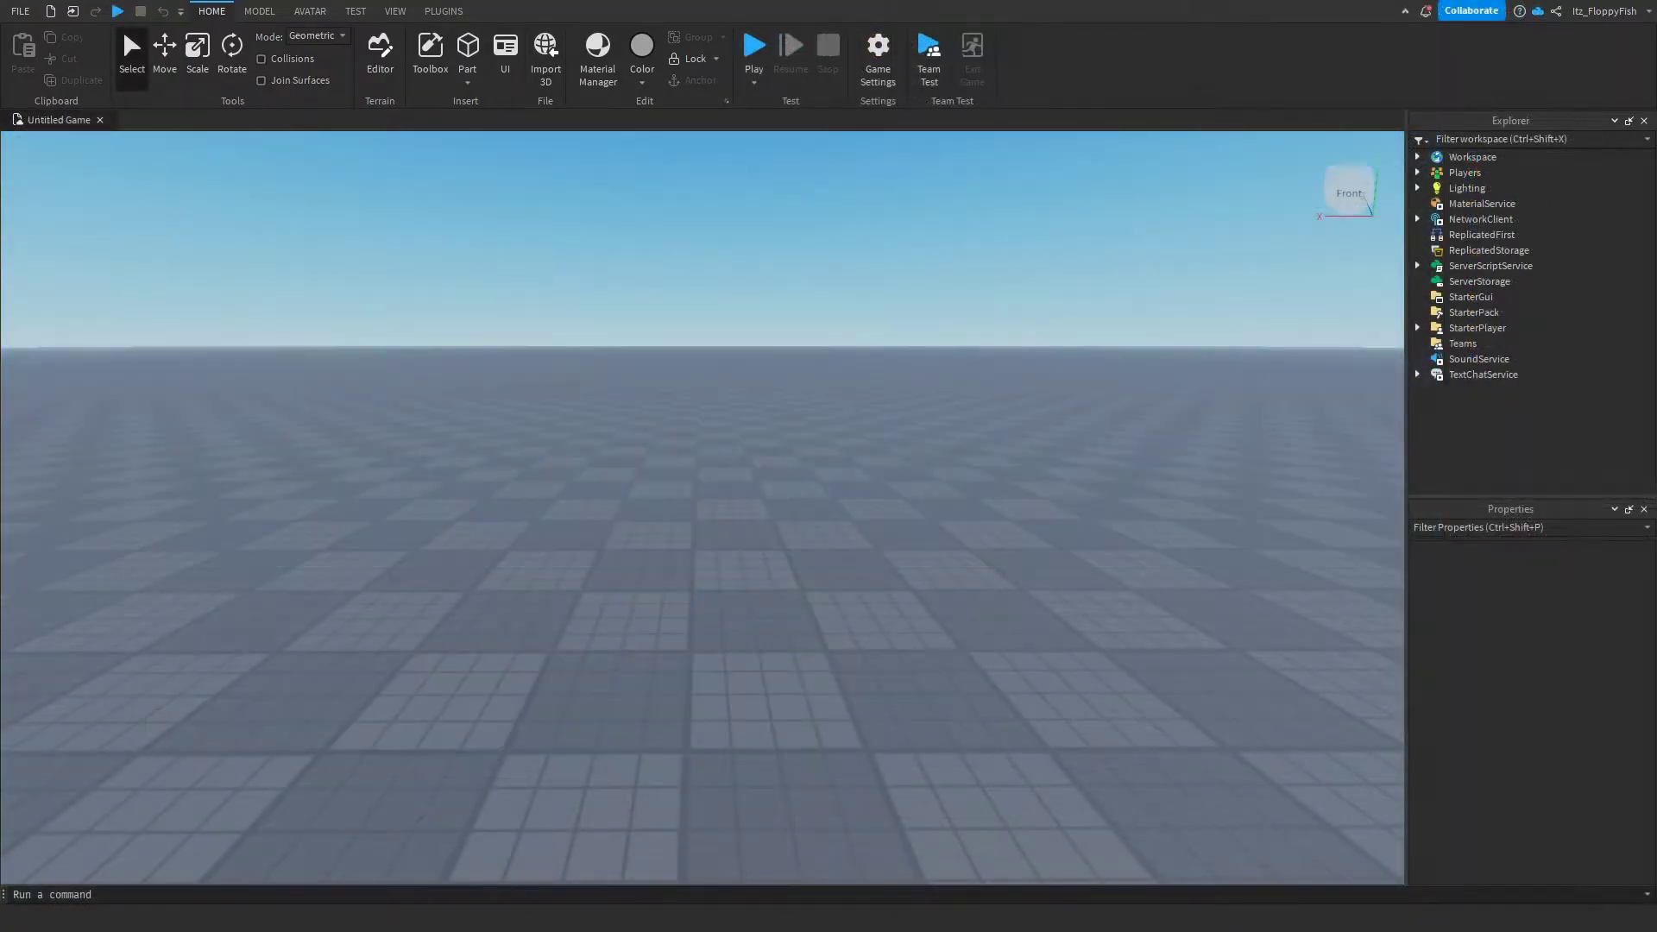